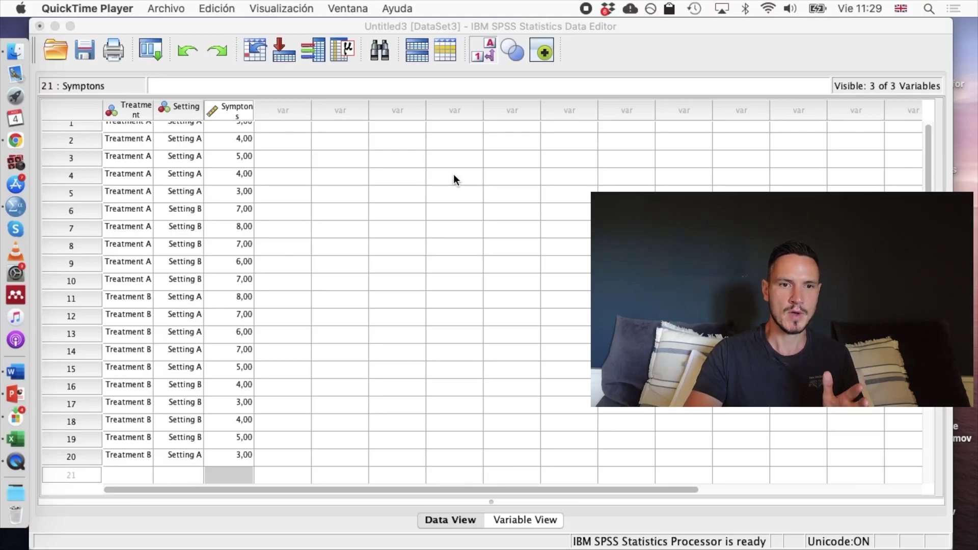
Open Chart Builder from the Graphs menu and reset the previous chart setup.
scroll(454, 175, "up", 1)
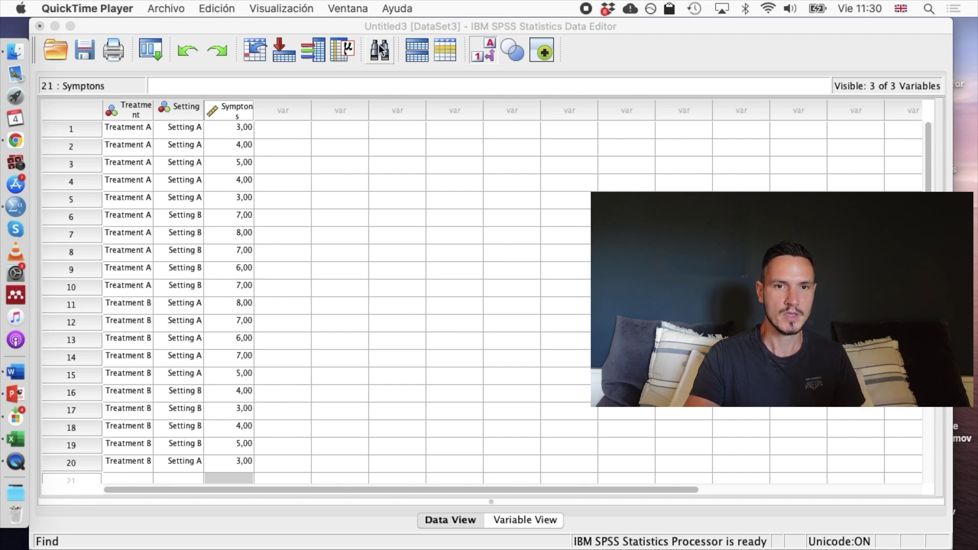
left_click(375, 29)
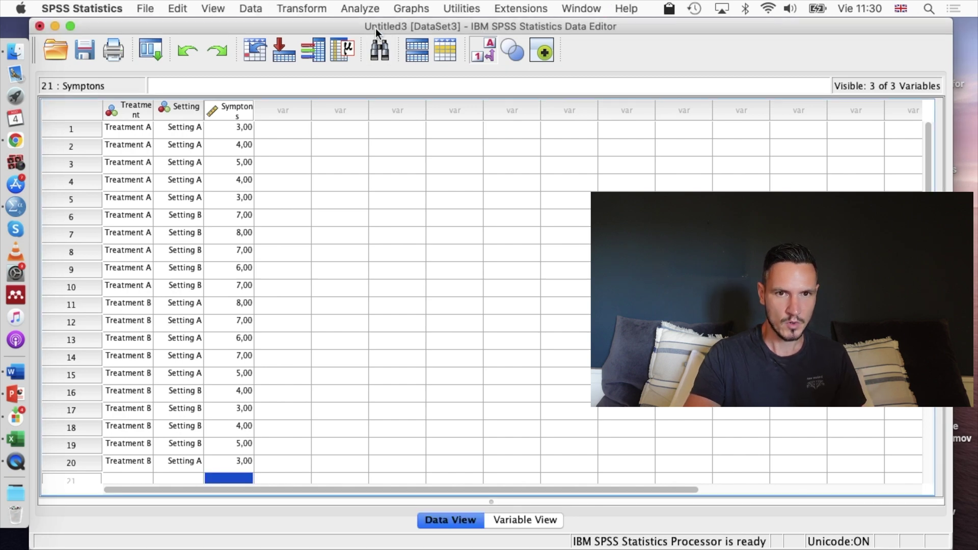
left_click(411, 8)
left_click(418, 25)
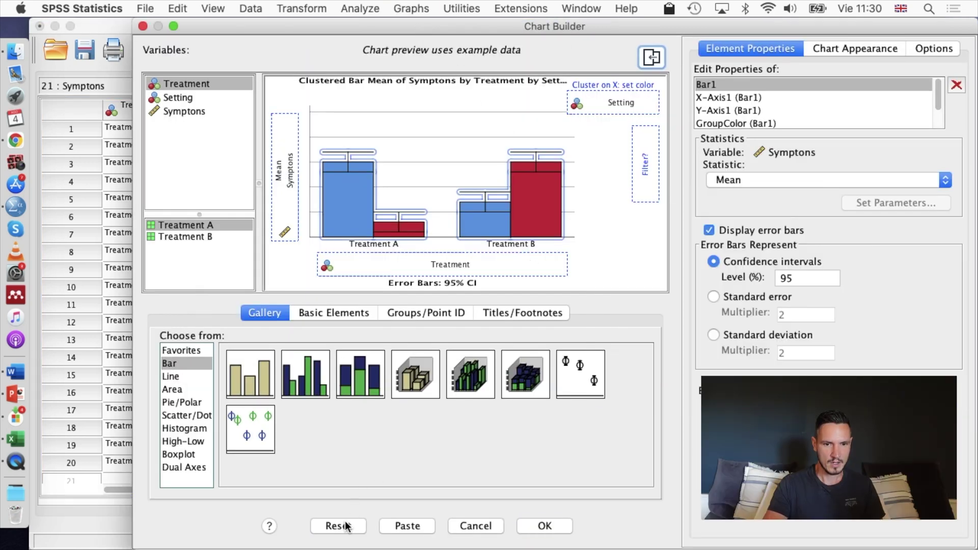
left_click(342, 526)
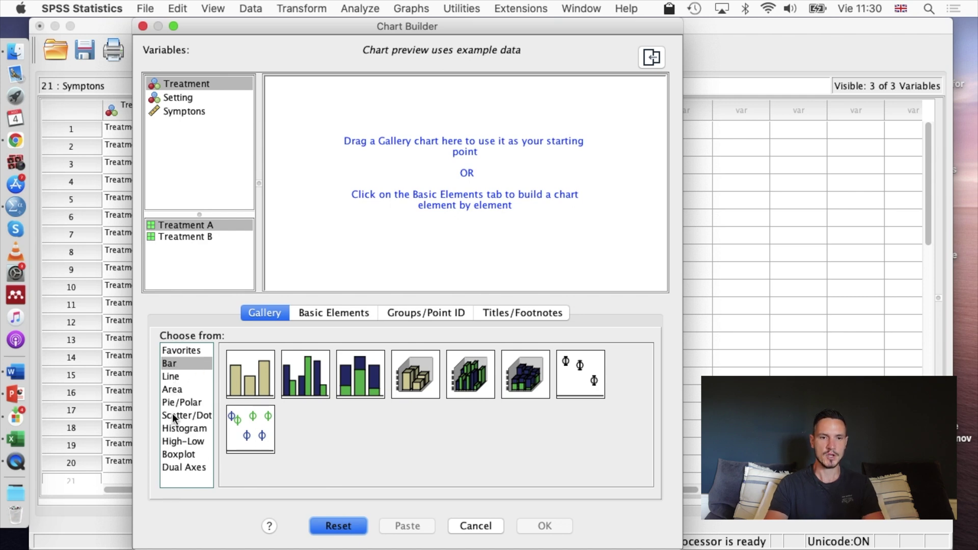
Start a Clustered Bar chart with Treatment on the x-axis.
double_click(294, 387)
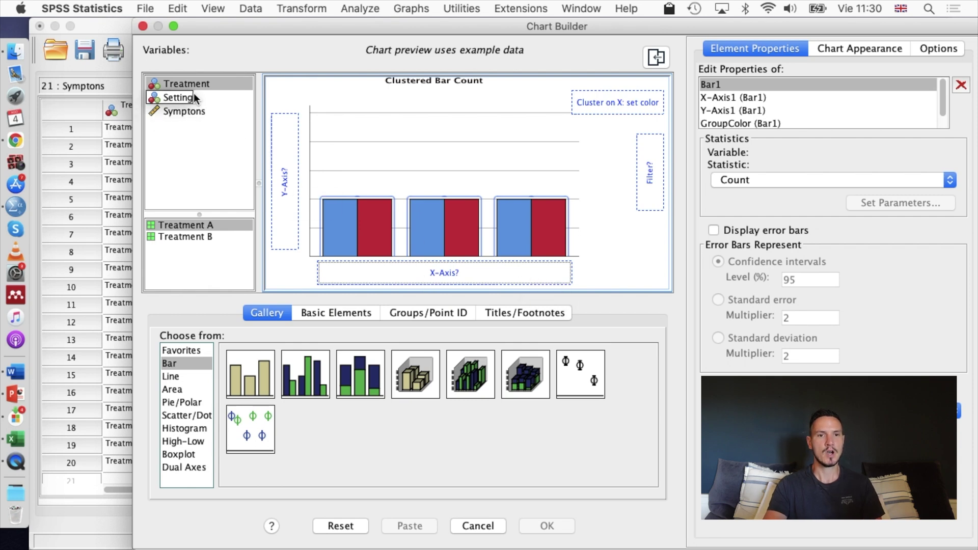
left_click(183, 85)
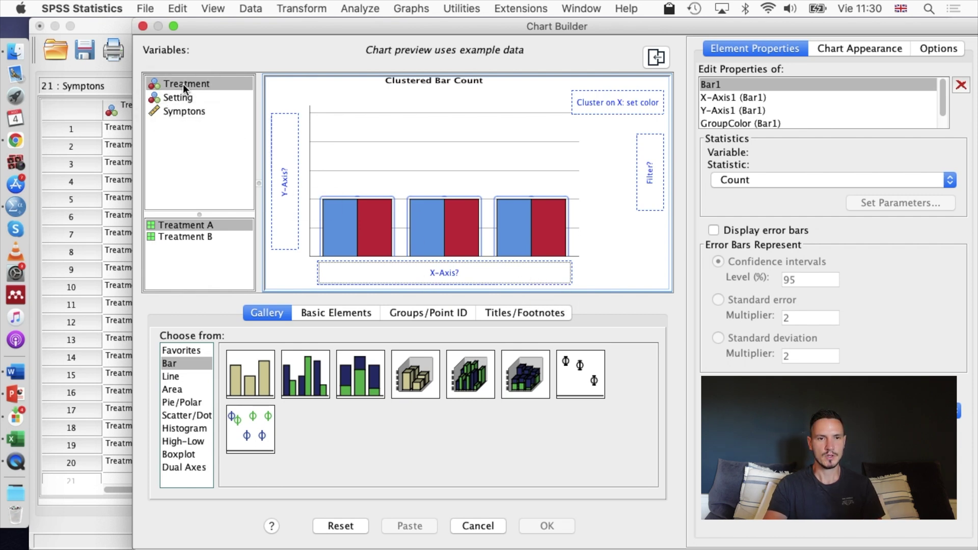
left_click_drag(185, 84, 439, 273)
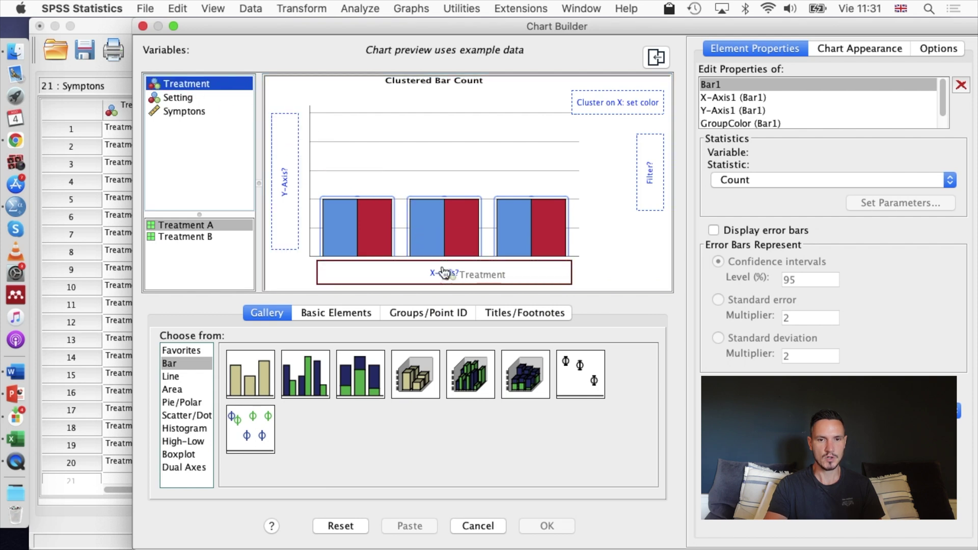
Cluster bars by Setting, put mean Symptons on the y-axis, and display 95% CI error bars.
left_click(199, 98)
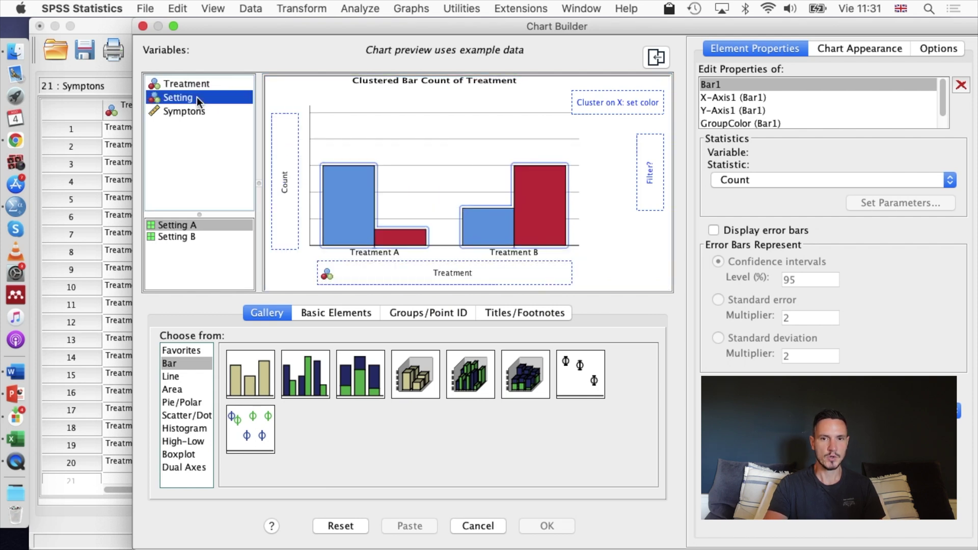
left_click_drag(199, 100, 599, 104)
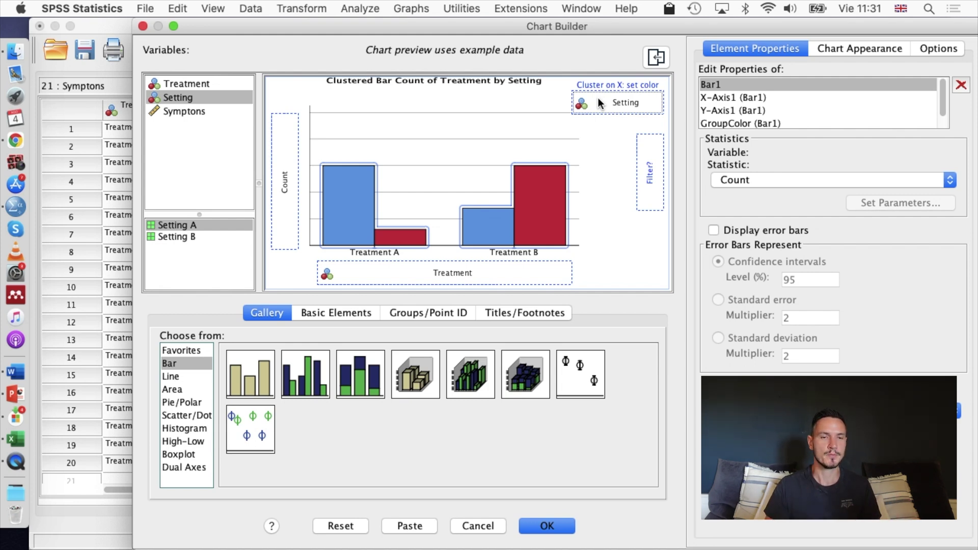
left_click(176, 111)
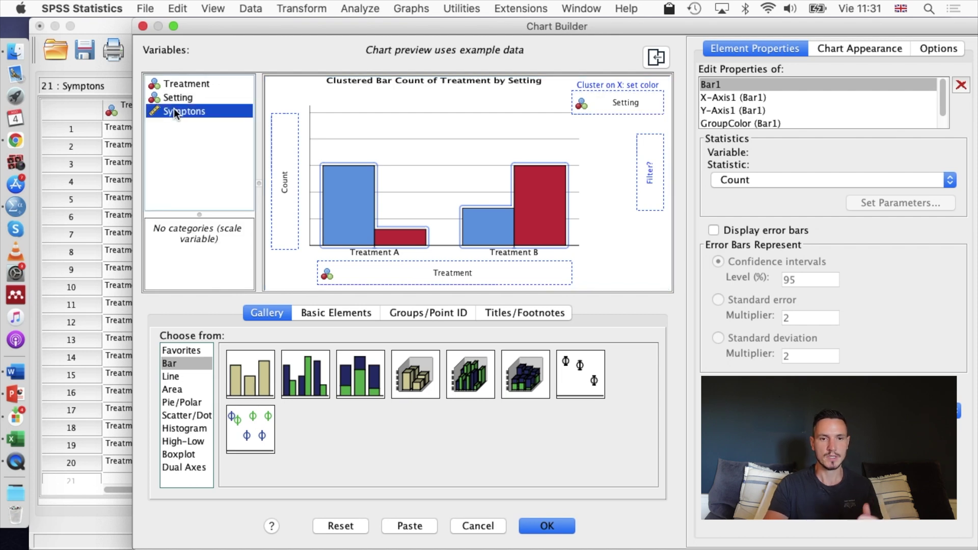
left_click_drag(175, 113, 282, 155)
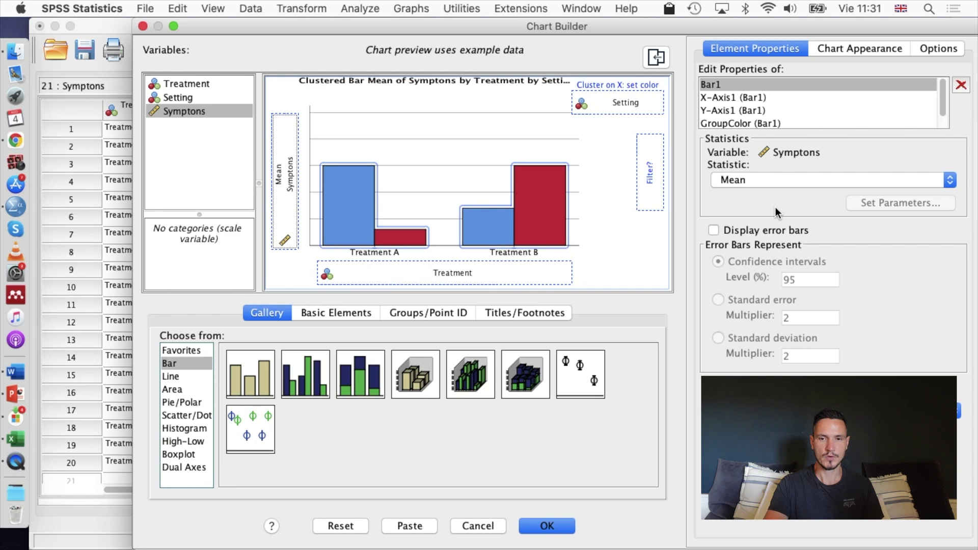
left_click(715, 230)
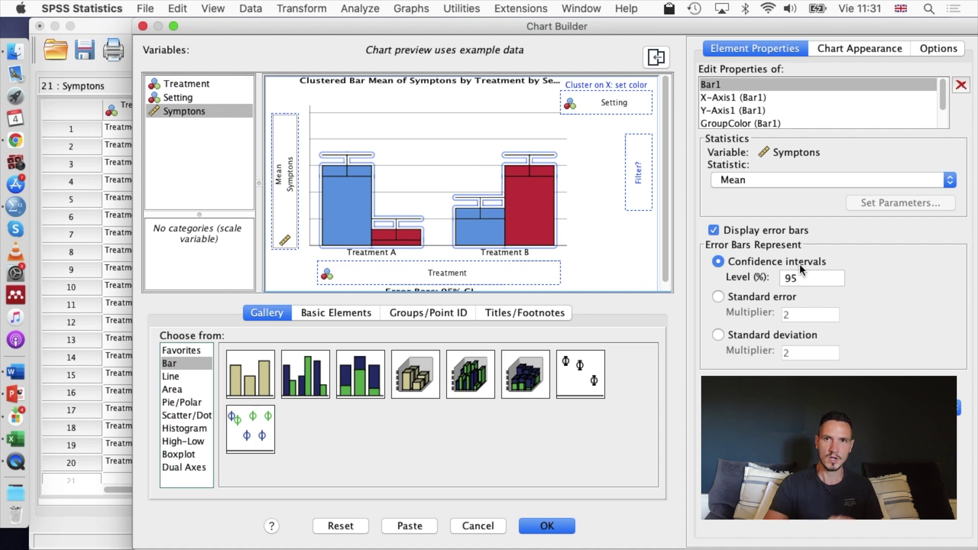
Generate the Symptons-by-Treatment-and-Setting bar chart in the output viewer, then head back to Untitled3.
left_click(564, 532)
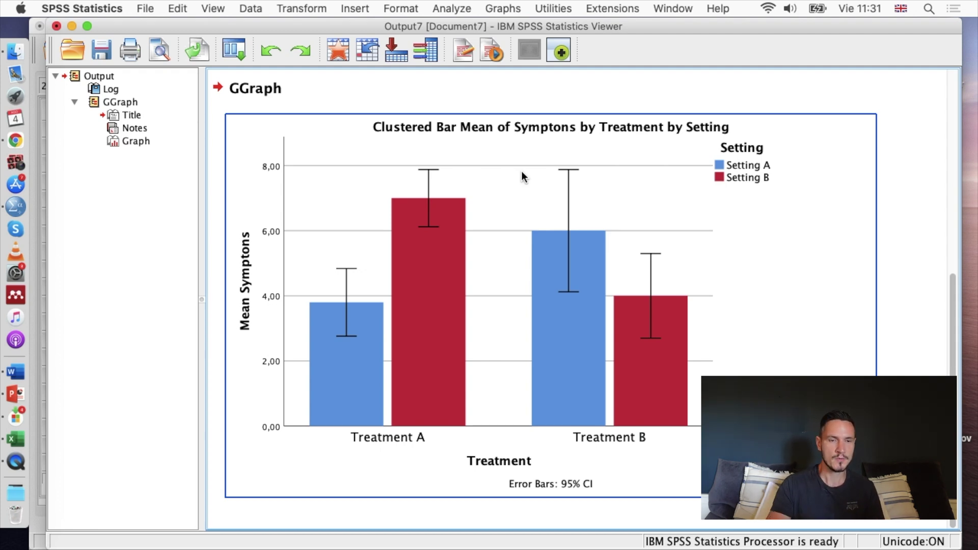
mouse_move(1, 3)
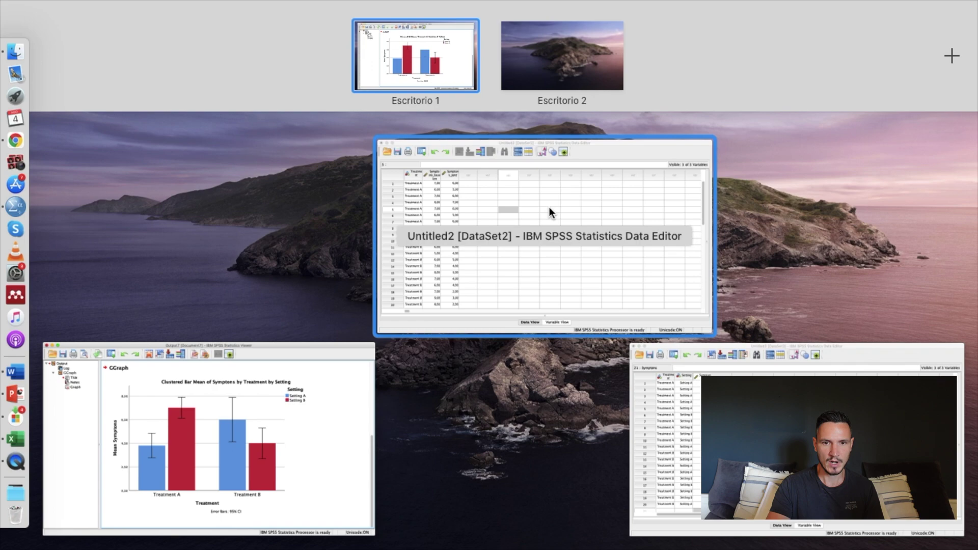
Switch to the Untitled2 dataset with baseline and post-treatment symptom scores.
left_click(695, 399)
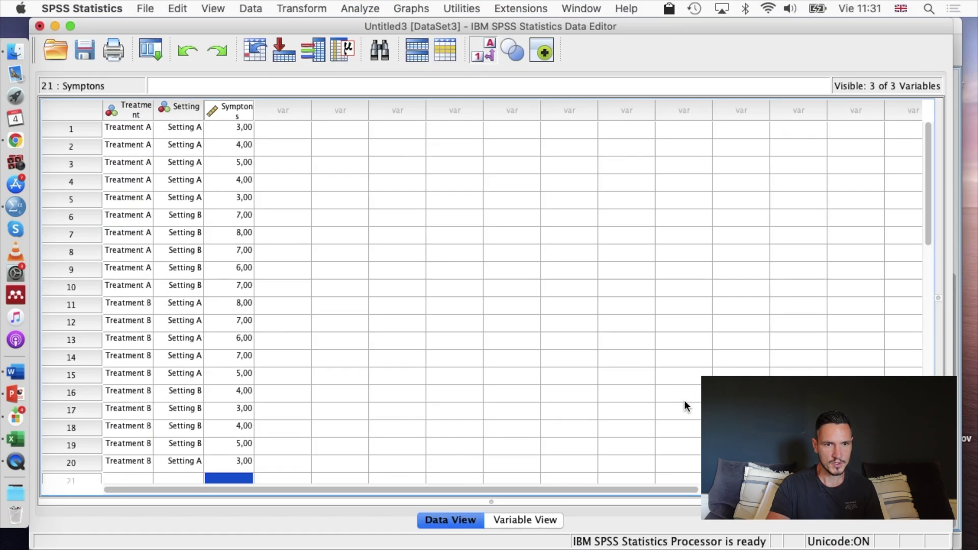
key("ctrl+Up")
left_click(387, 174)
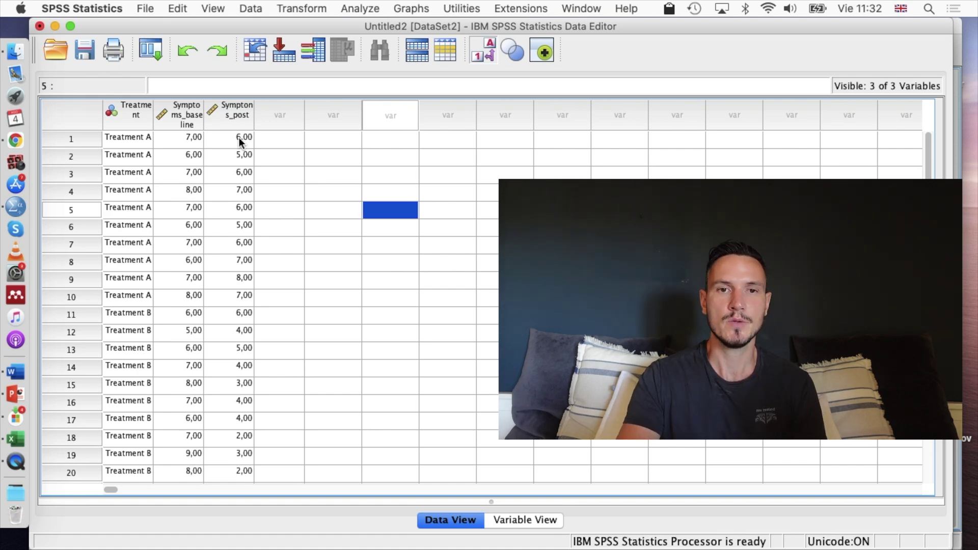
left_click(424, 6)
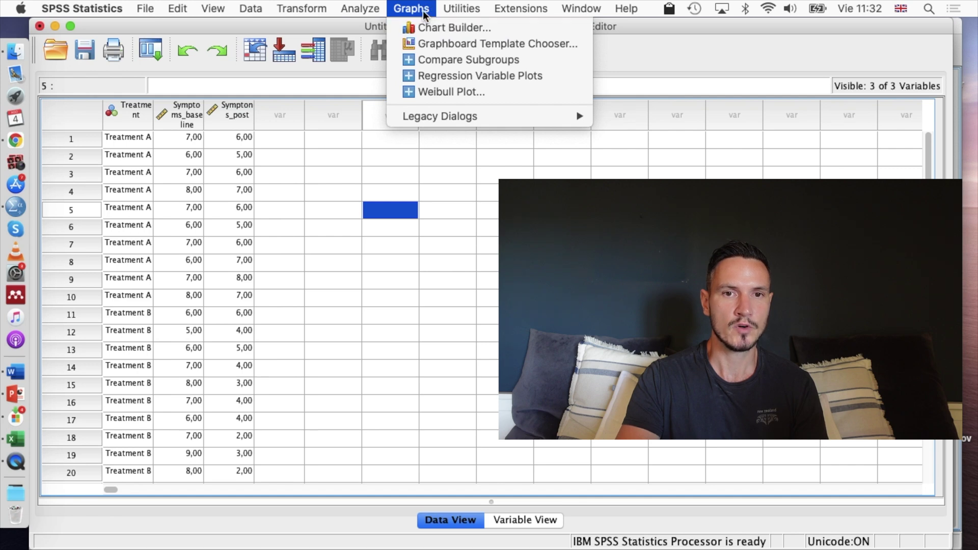
Reset Chart Builder and lay out a clustered bar of mean Symptoms_baseline by Treatment.
left_click(430, 26)
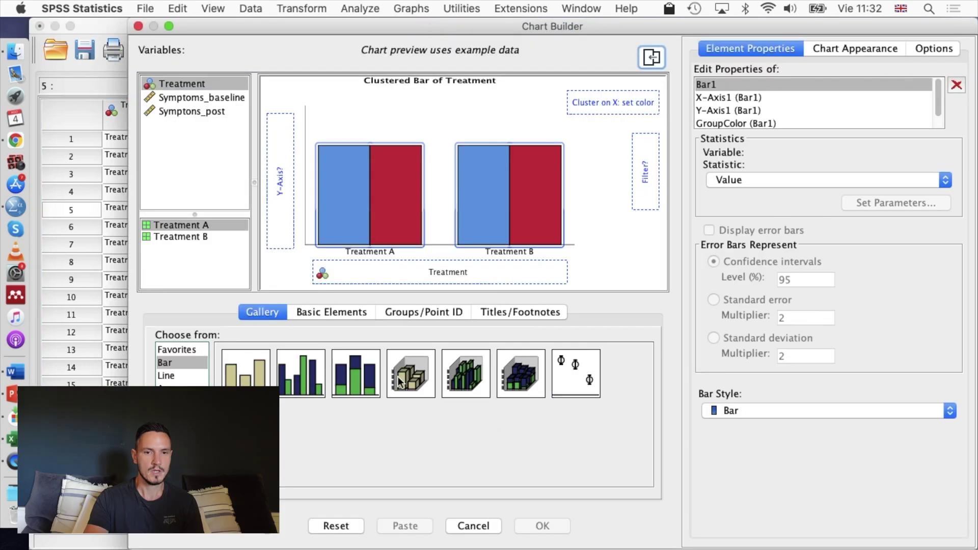
left_click(344, 527)
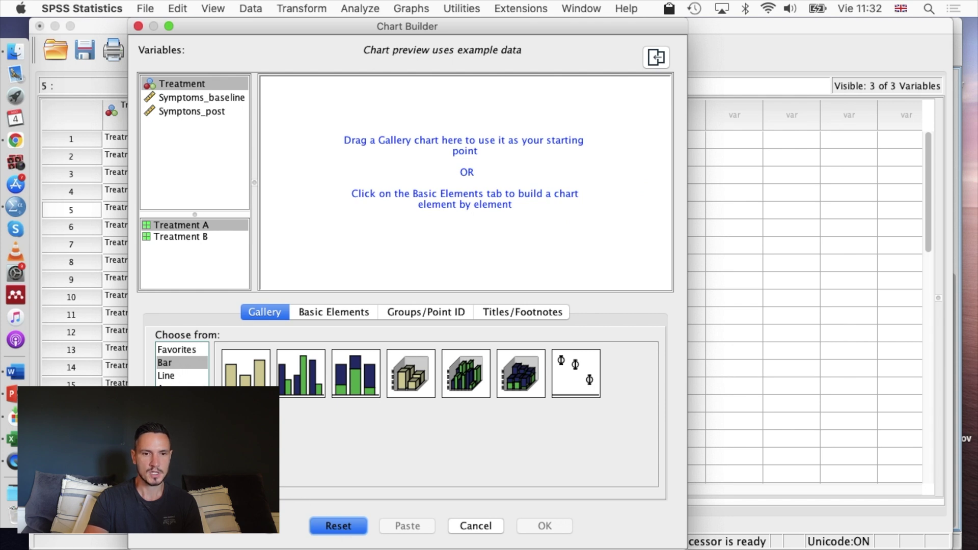
double_click(292, 381)
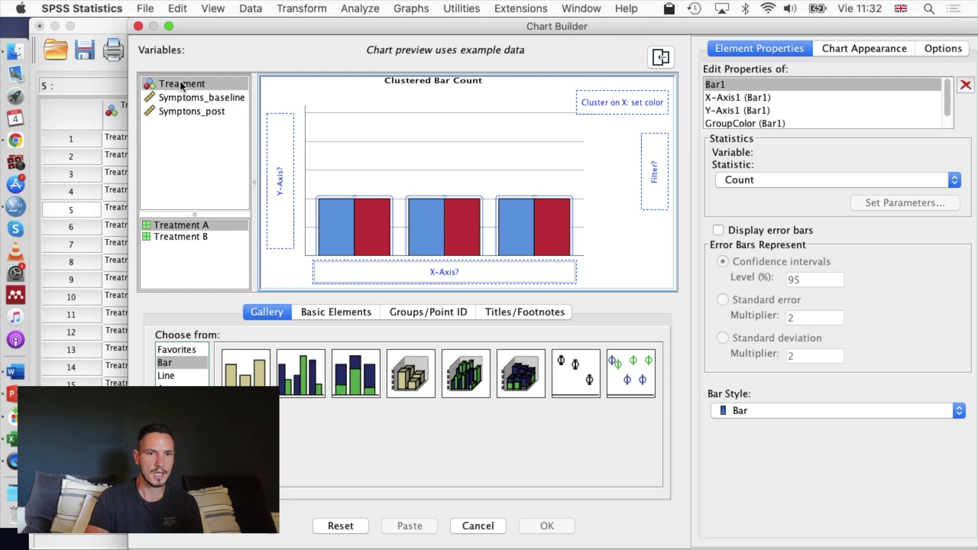
left_click_drag(180, 80, 423, 275)
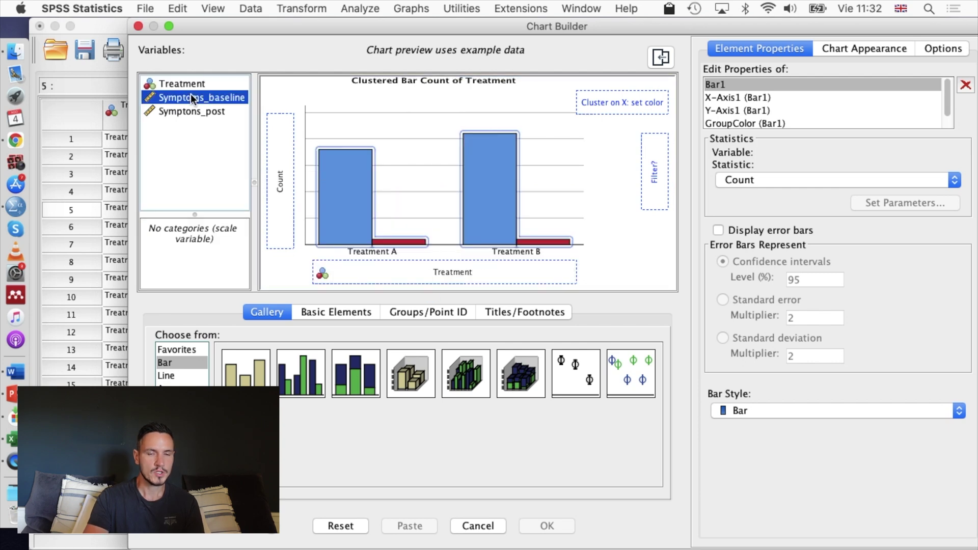
left_click_drag(192, 99, 278, 136)
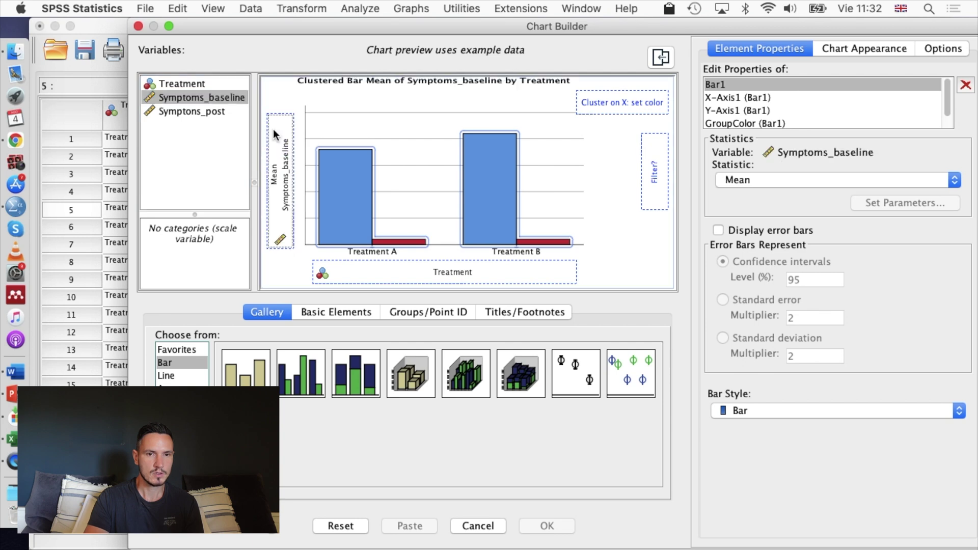
left_click(198, 108)
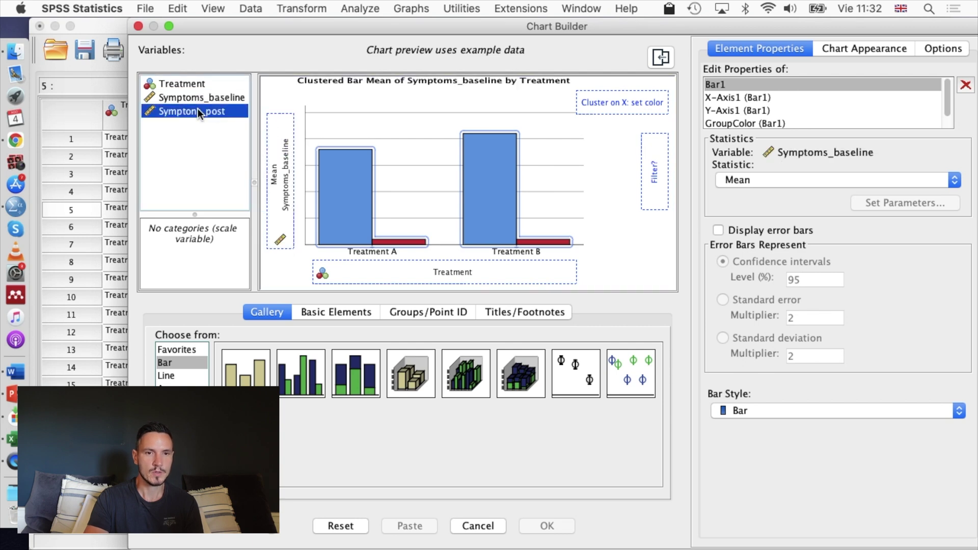
Add Symptons_post alongside Symptoms_baseline on the y-axis and enable 95% confidence-interval error bars.
left_click_drag(197, 108, 280, 122)
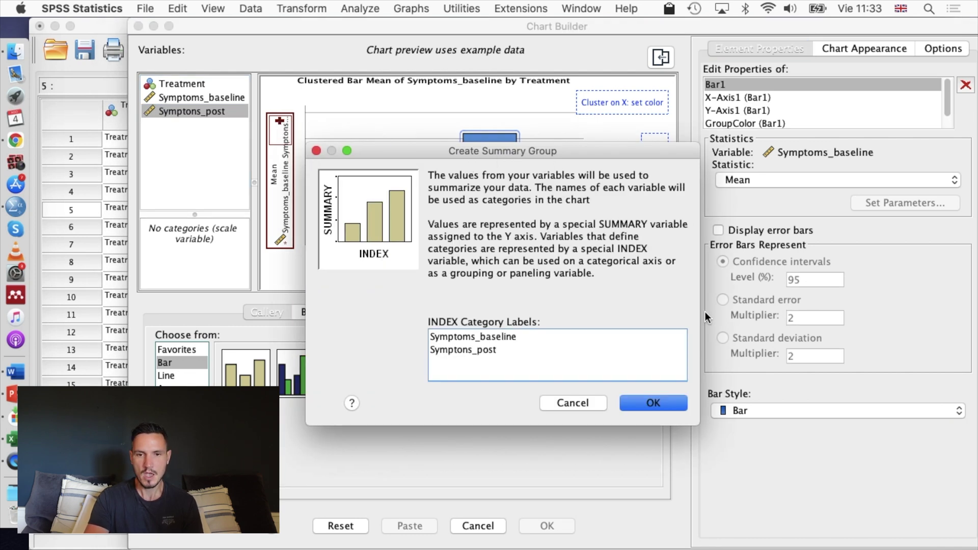
left_click(662, 405)
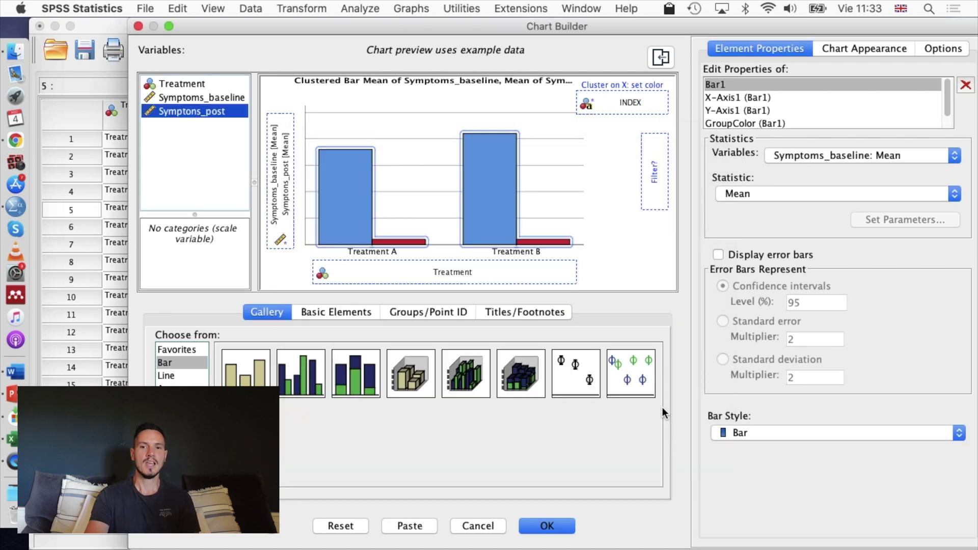
left_click(719, 255)
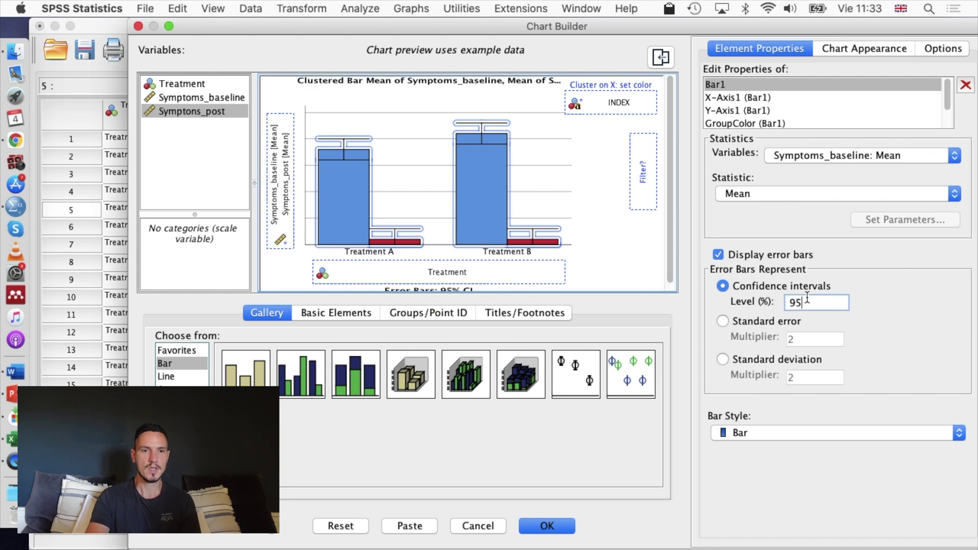
left_click(807, 301)
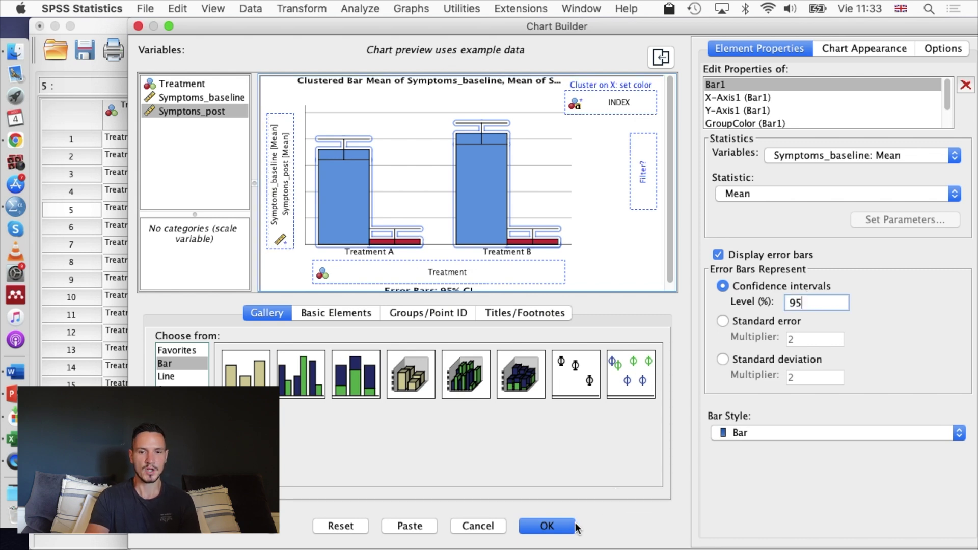
Build the baseline-versus-post chart and scroll to it in the Output Viewer.
left_click(548, 529)
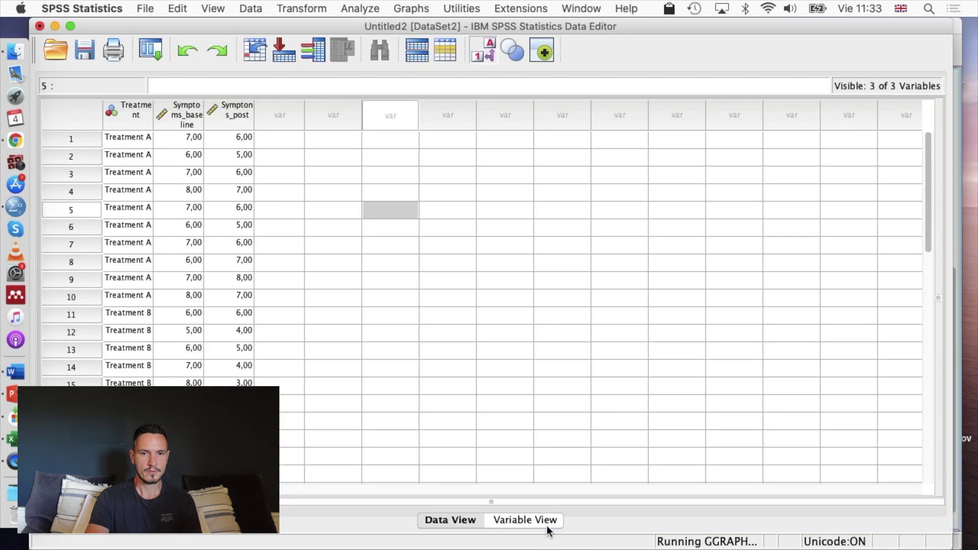
key("ctrl+Up")
left_click(360, 410)
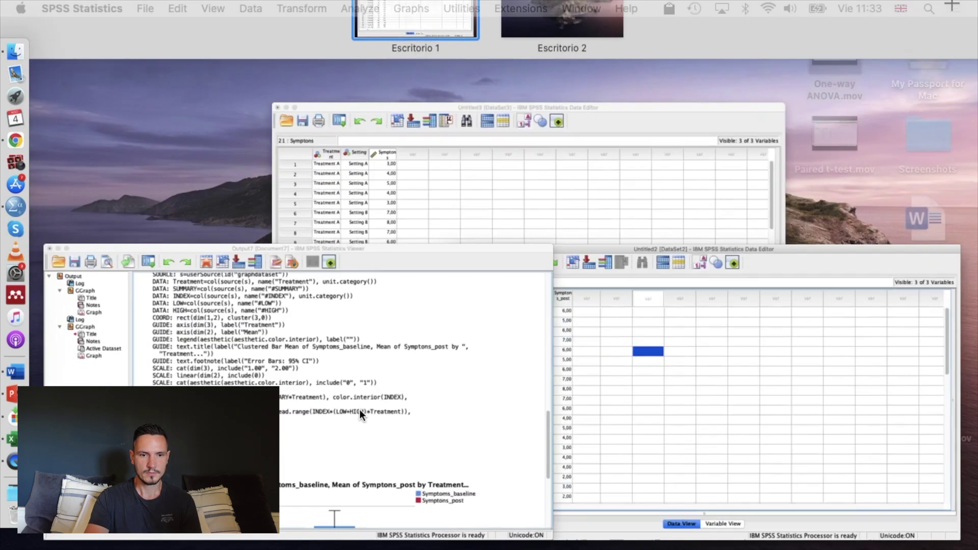
scroll(482, 339, "down", 10)
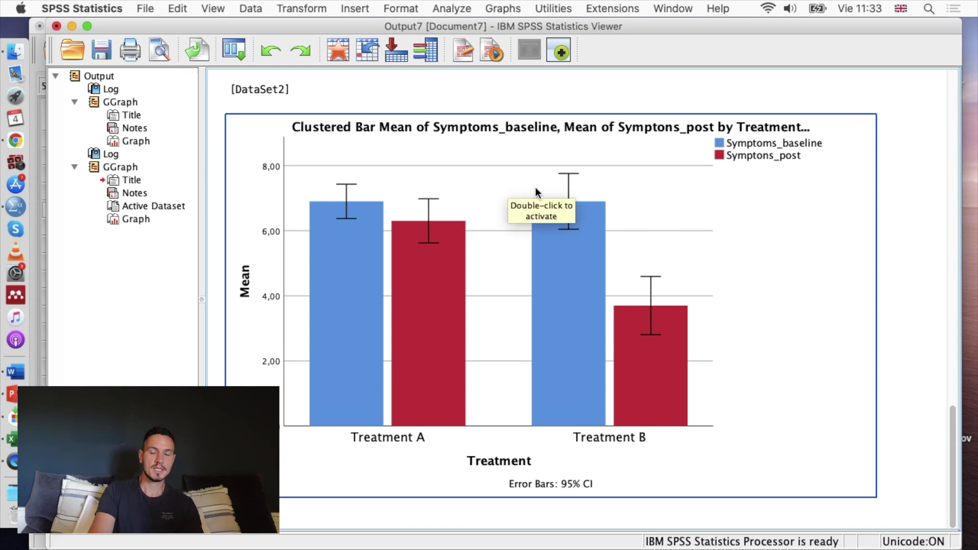
Open the bar chart in Chart Editor and delete its title.
double_click(772, 245)
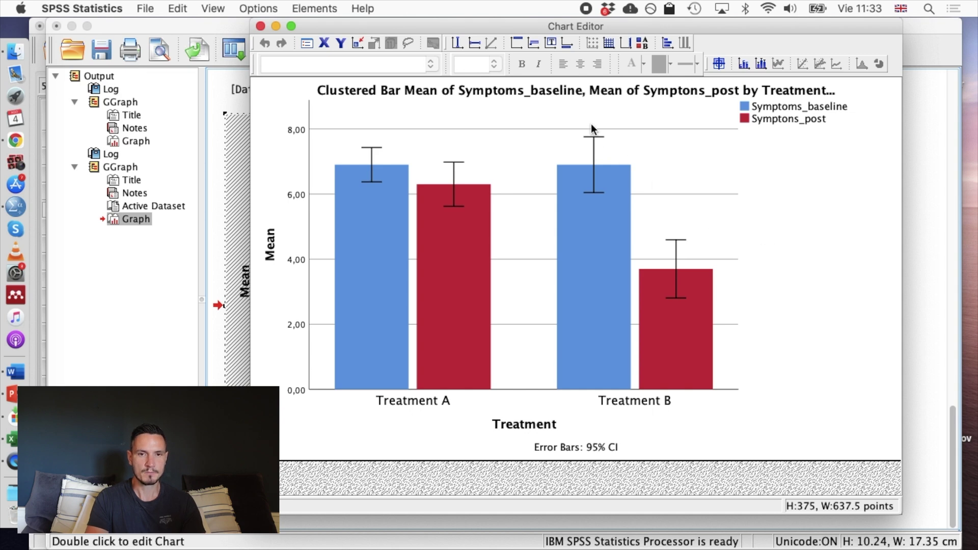
left_click(509, 91)
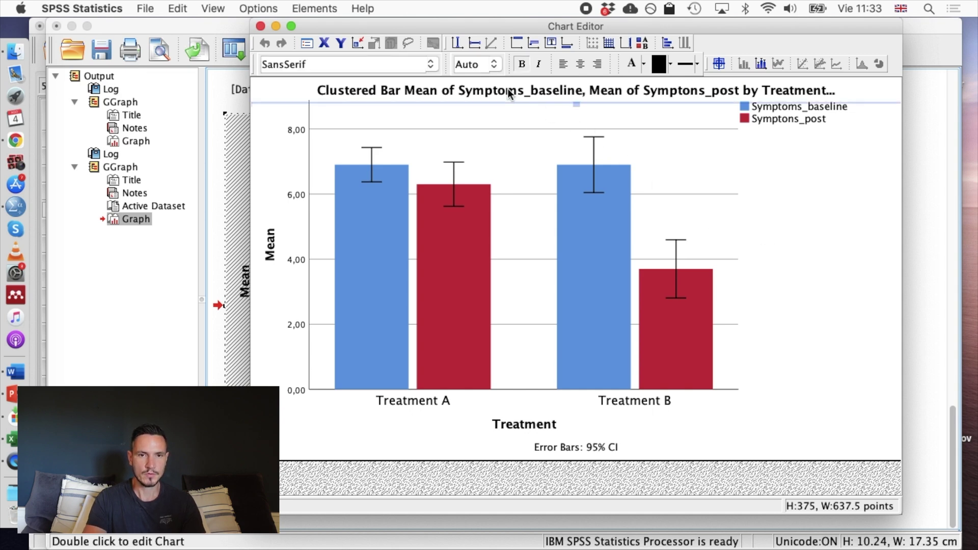
right_click(508, 91)
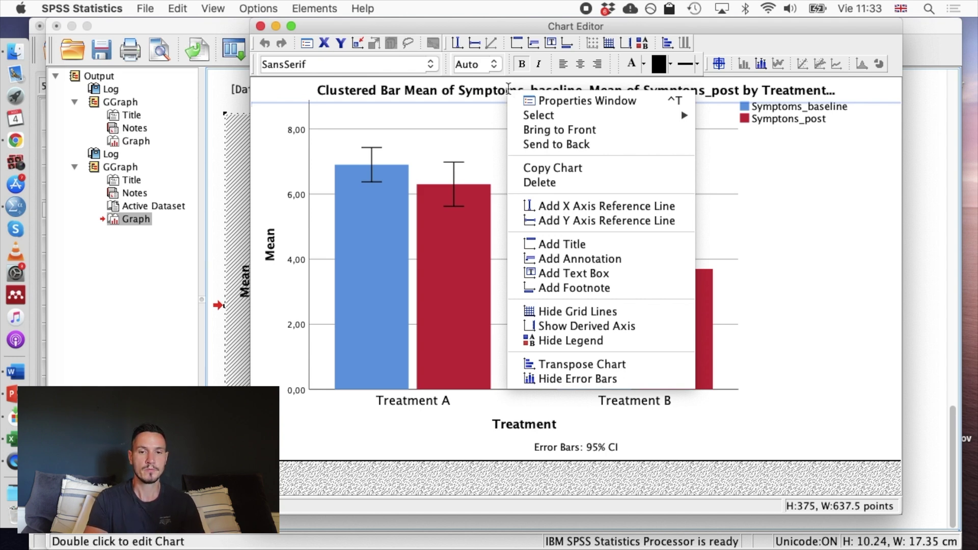
left_click(540, 181)
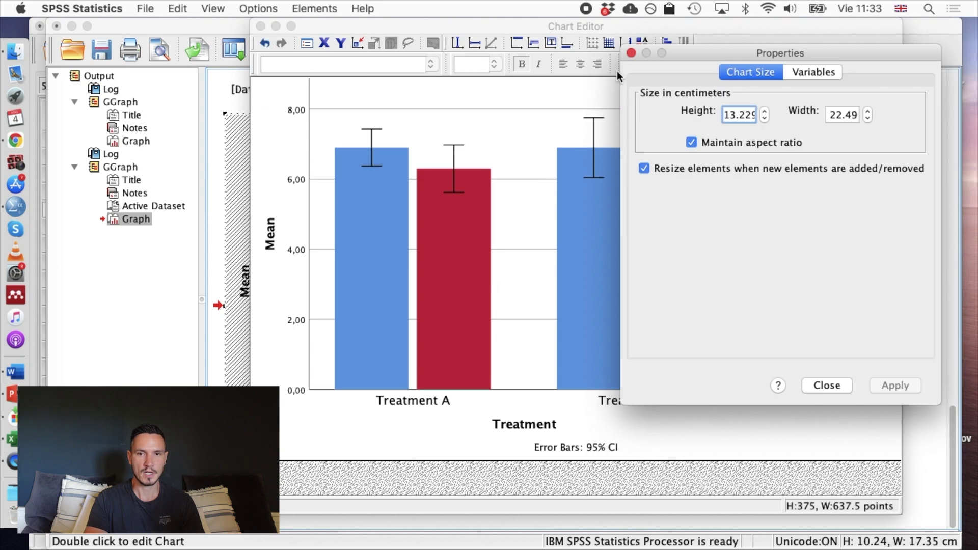
left_click(631, 53)
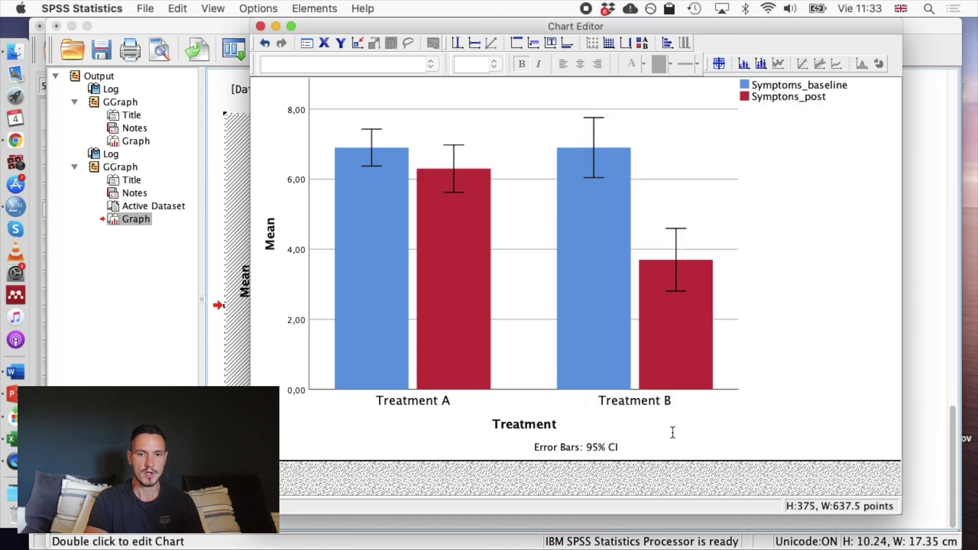
Delete the error-bar footnote from the chart.
right_click(563, 454)
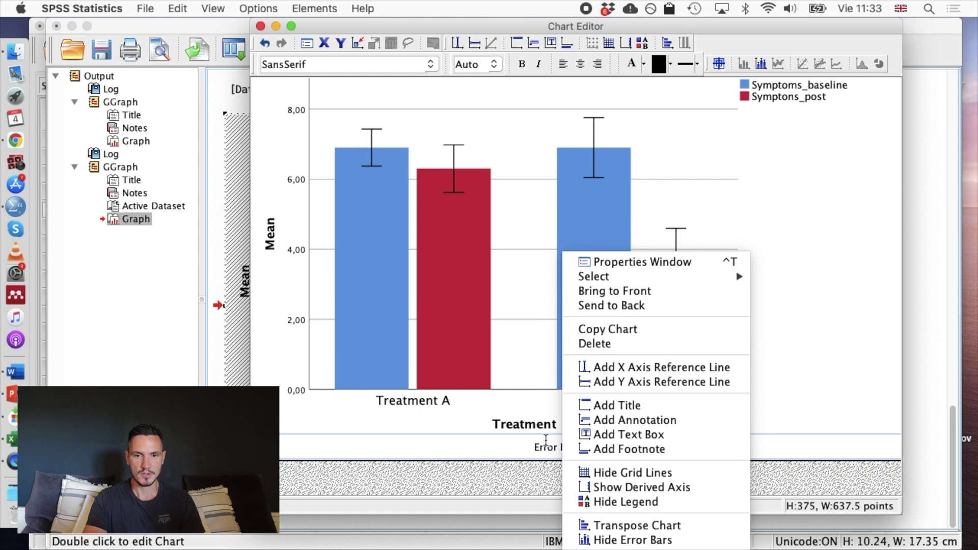
left_click(580, 343)
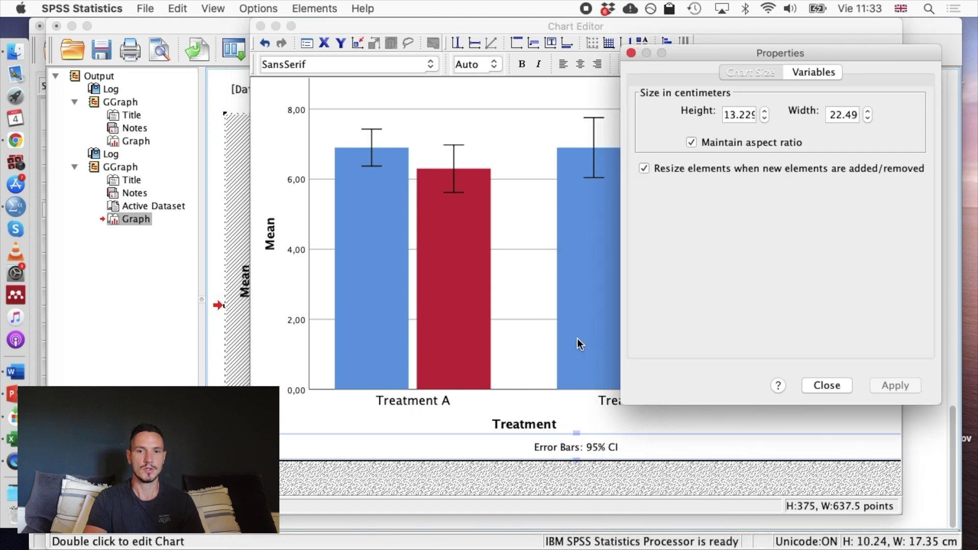
left_click(631, 53)
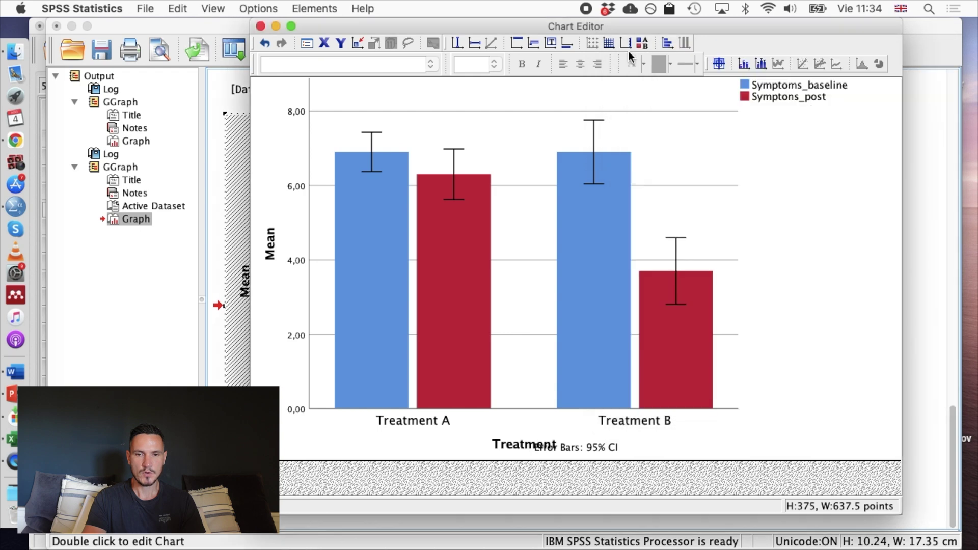
Fill the red Symptons_post bars with dark grey (69, 70, 71).
left_click(683, 386)
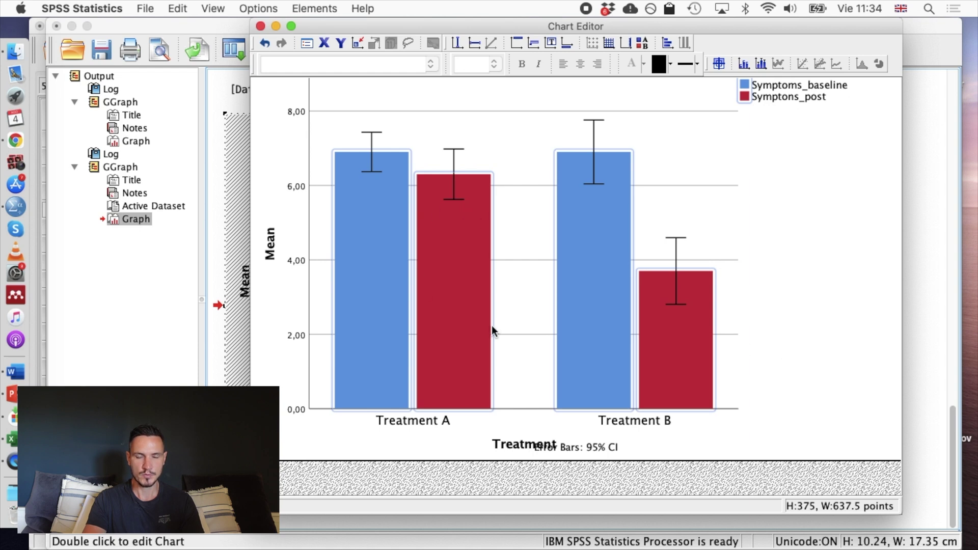
left_click(690, 349)
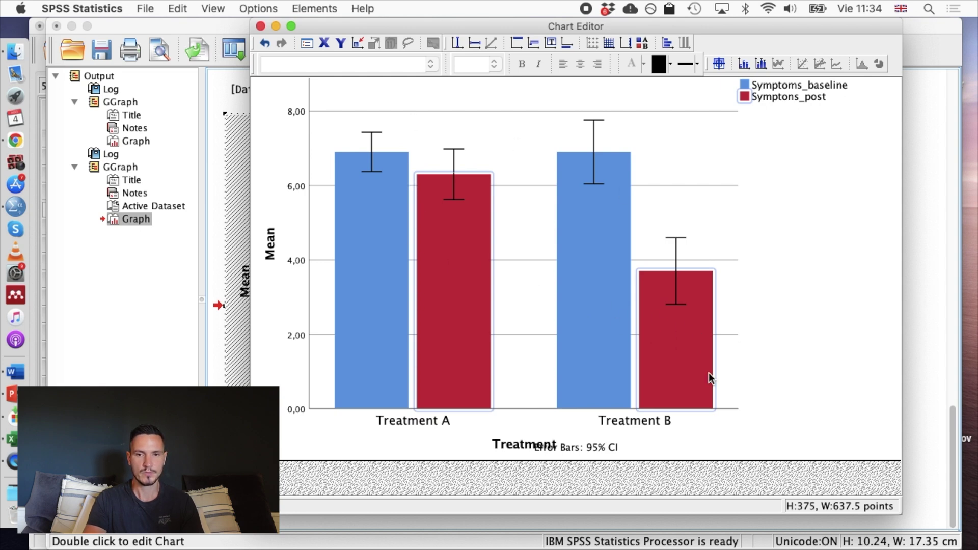
right_click(674, 345)
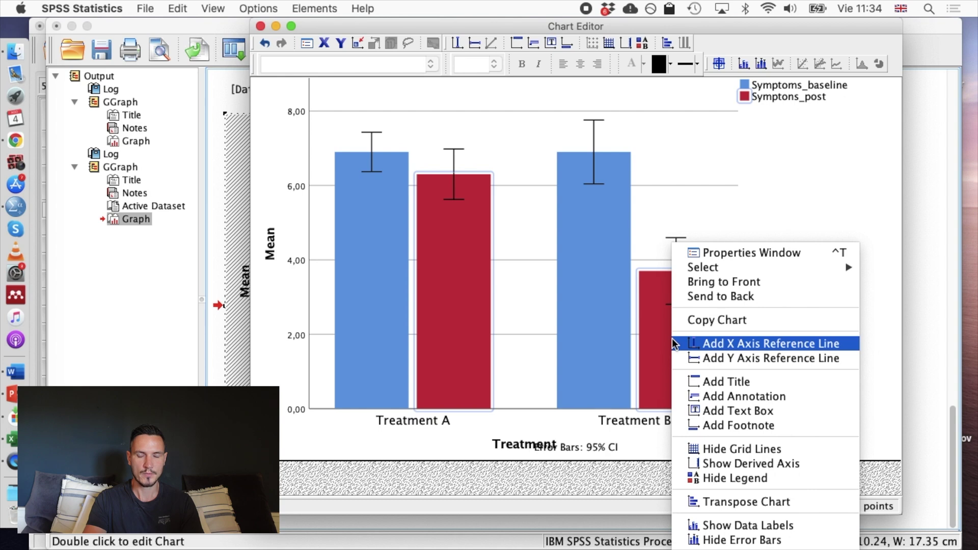
left_click(687, 258)
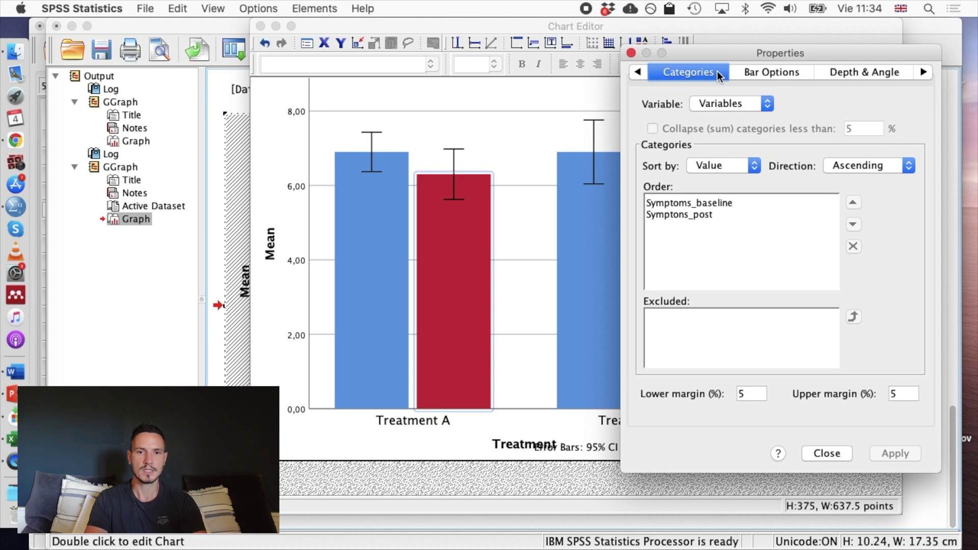
left_click(753, 73)
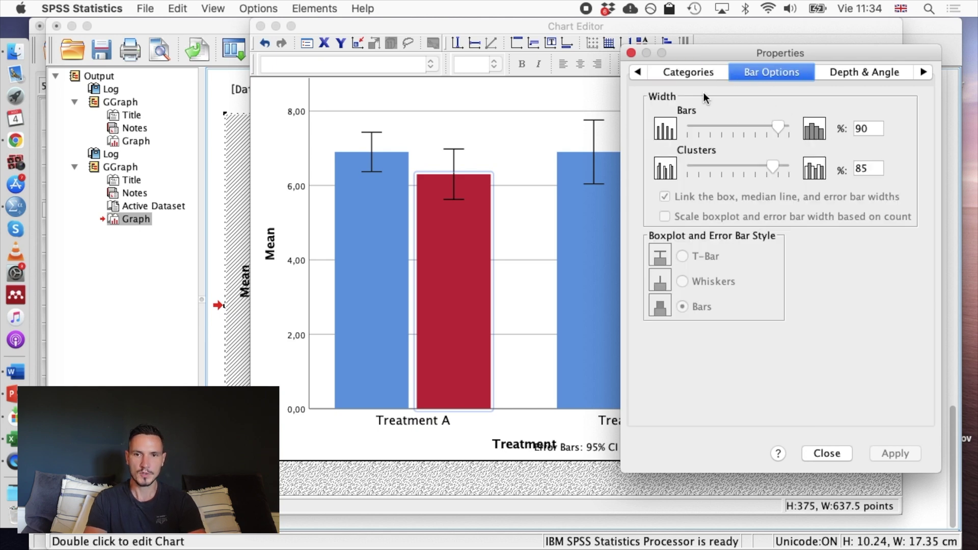
left_click(643, 73)
left_click(643, 73)
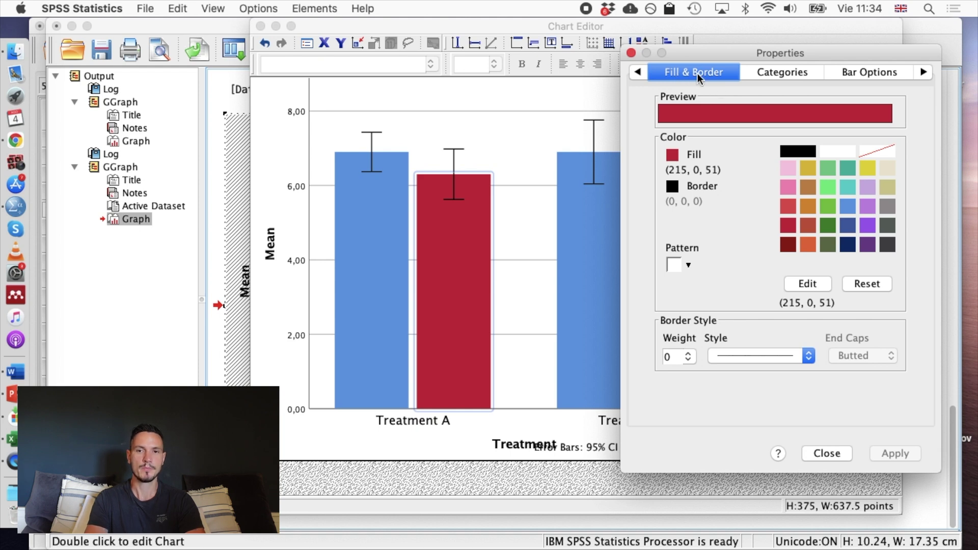
left_click(889, 244)
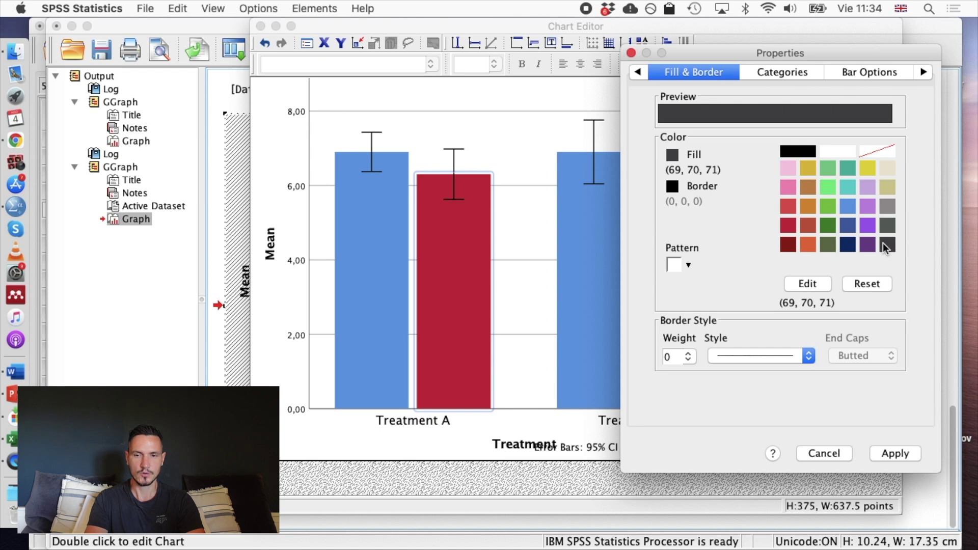
left_click(901, 455)
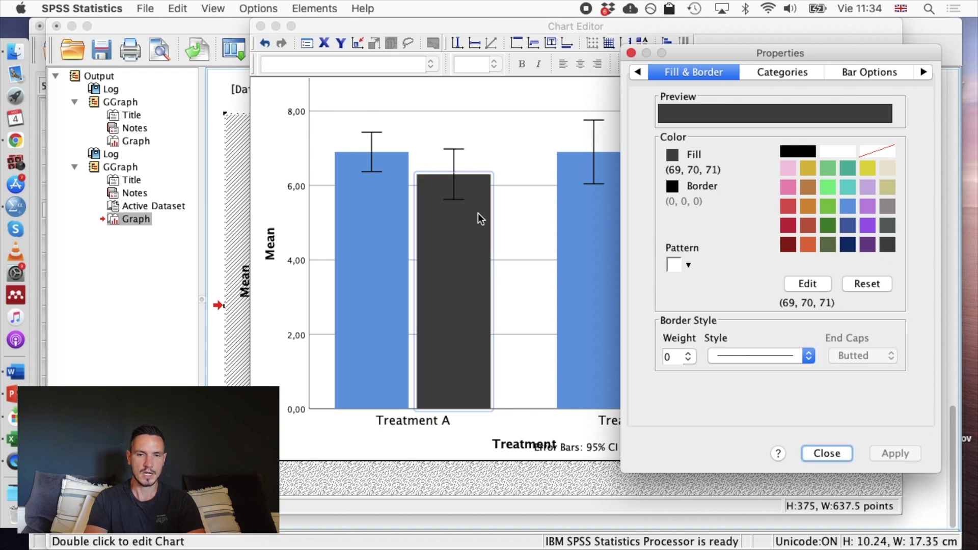
left_click(627, 51)
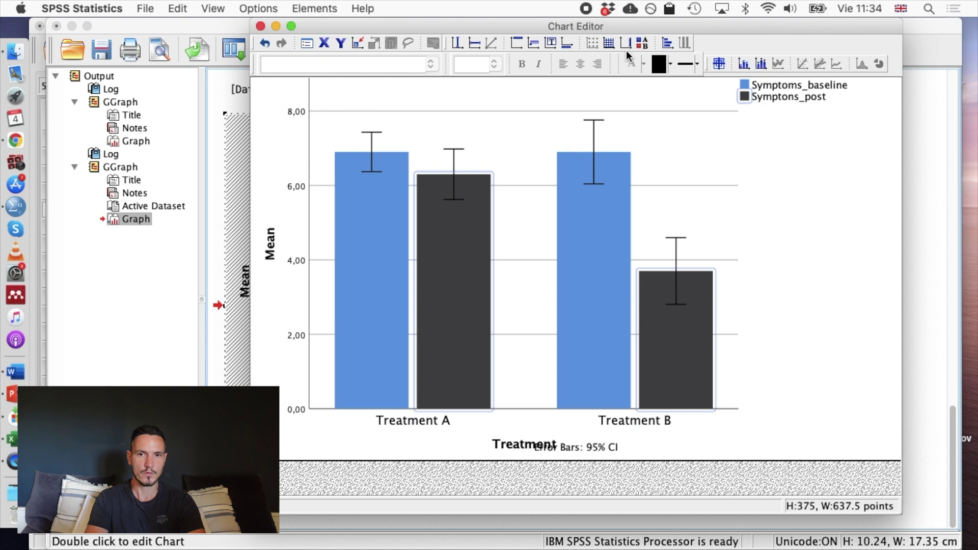
Fill the blue Symptoms_baseline bars light grey (150, 145, 145) and show the bar width settings.
left_click(591, 240)
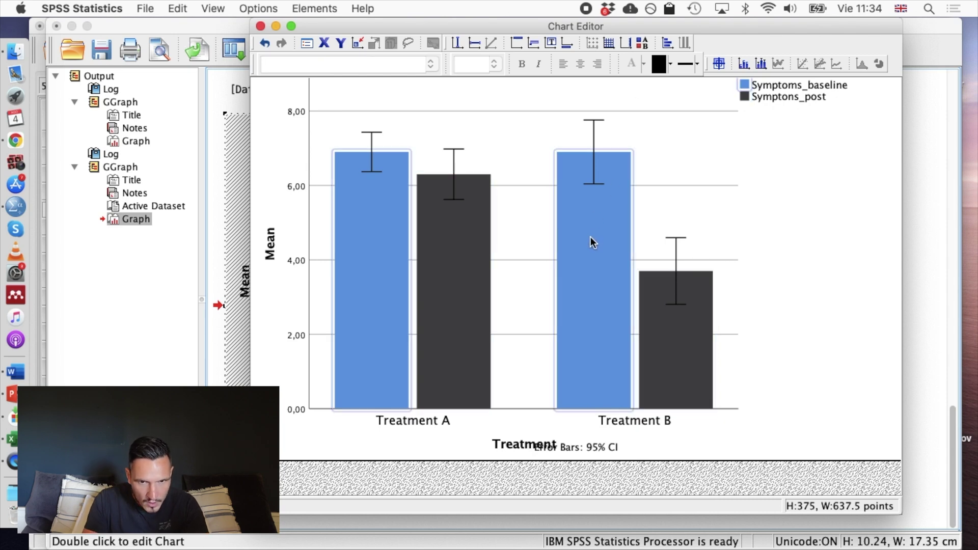
right_click(591, 238)
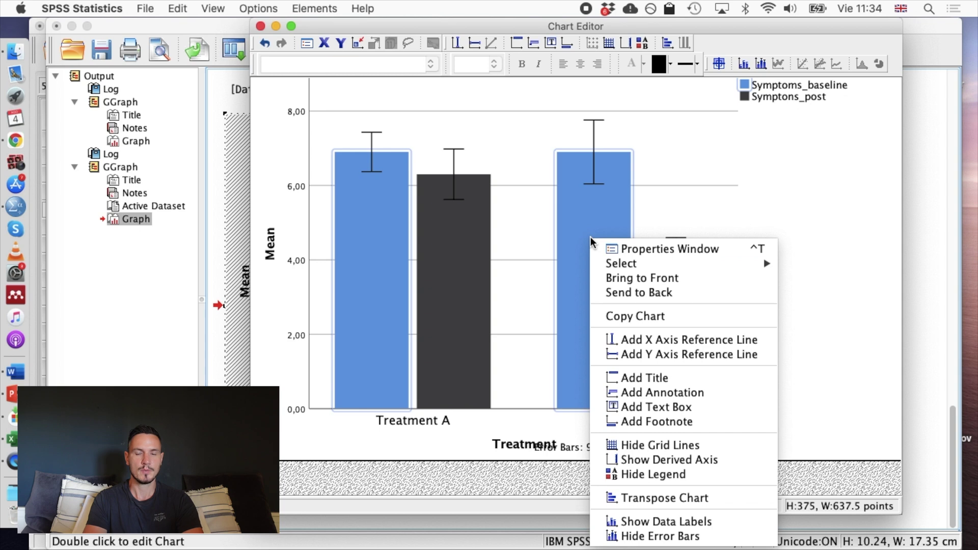
left_click(599, 249)
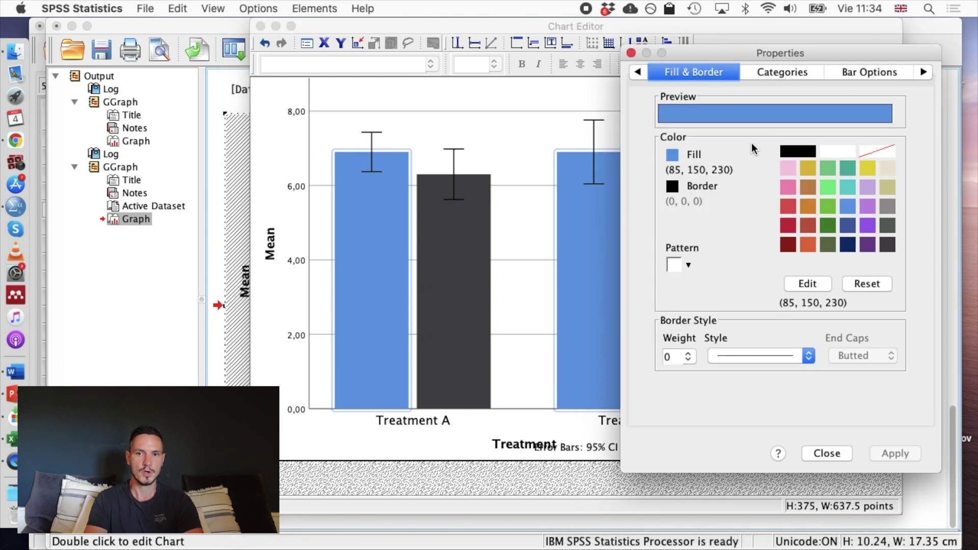
left_click(887, 222)
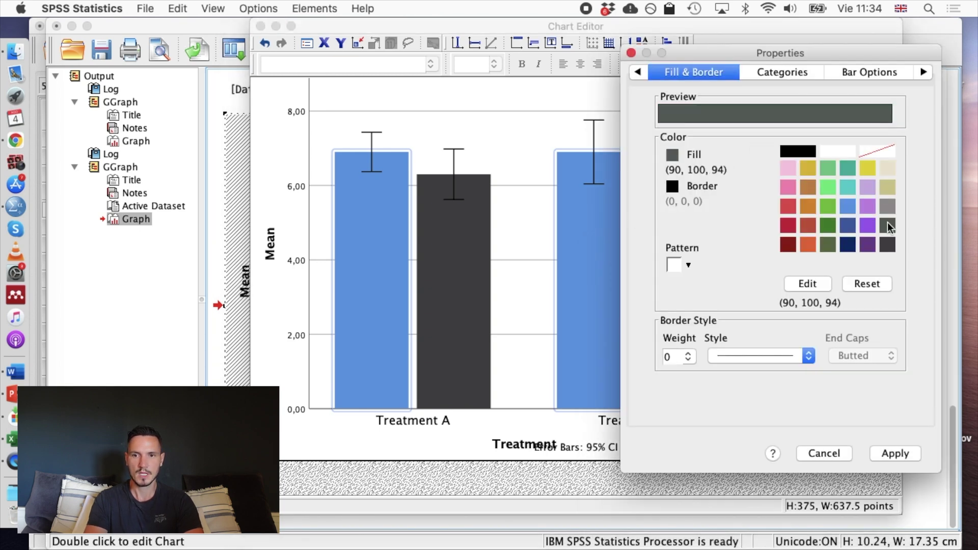
left_click(888, 210)
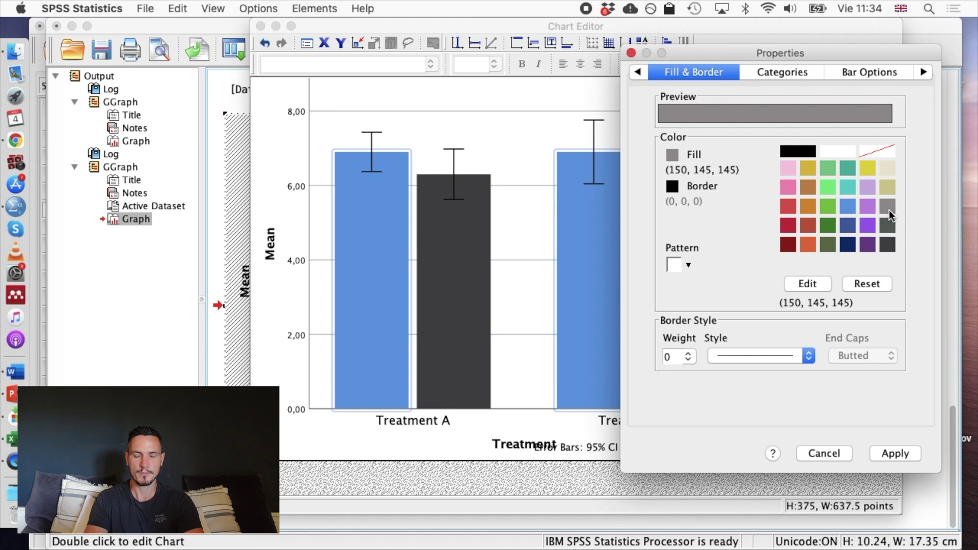
left_click(906, 454)
left_click(796, 75)
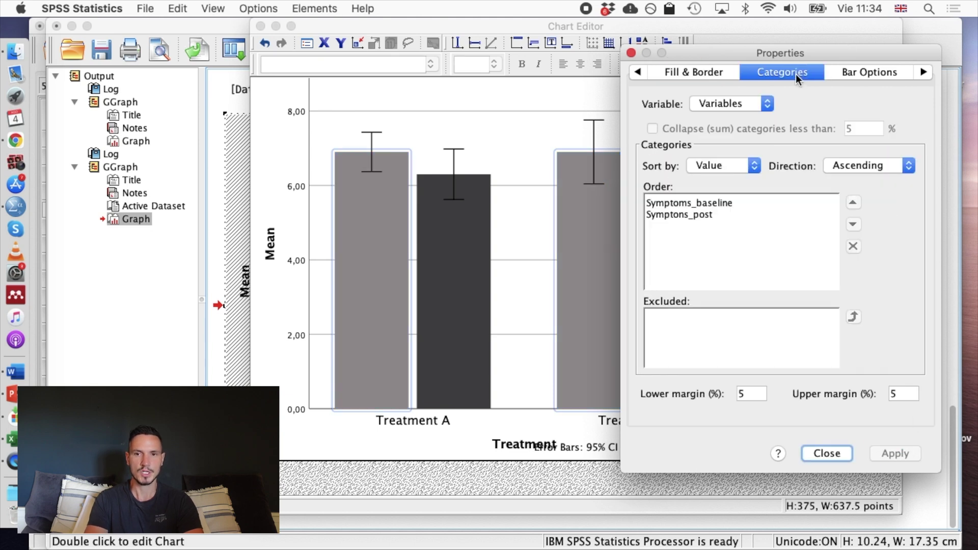
left_click(876, 71)
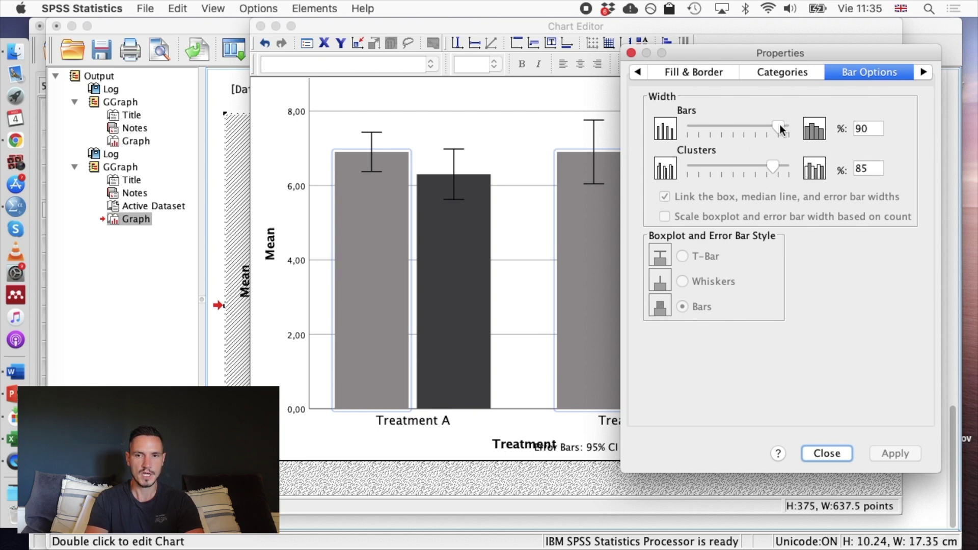
Narrow the bars to 58% width and apply it, closing the Properties dialog.
left_click_drag(781, 127, 744, 132)
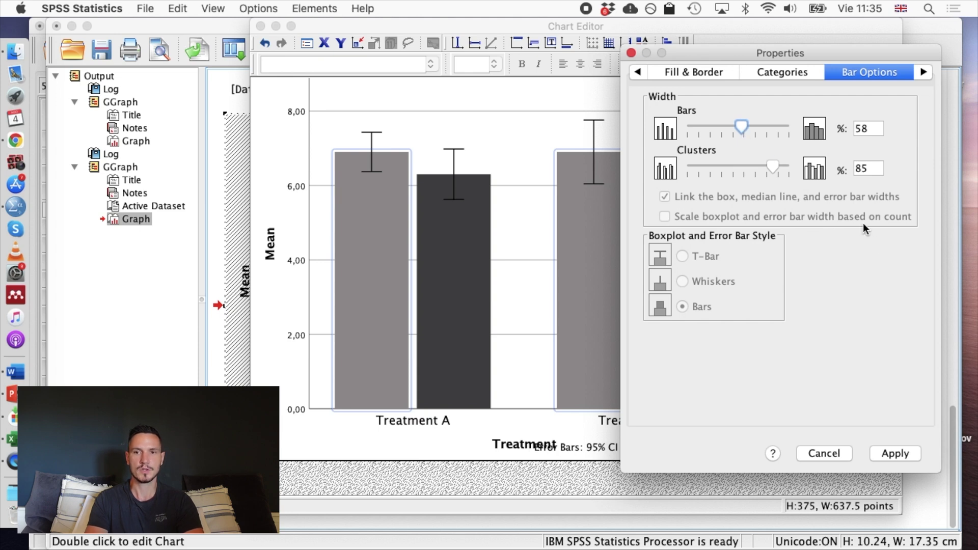
left_click(900, 452)
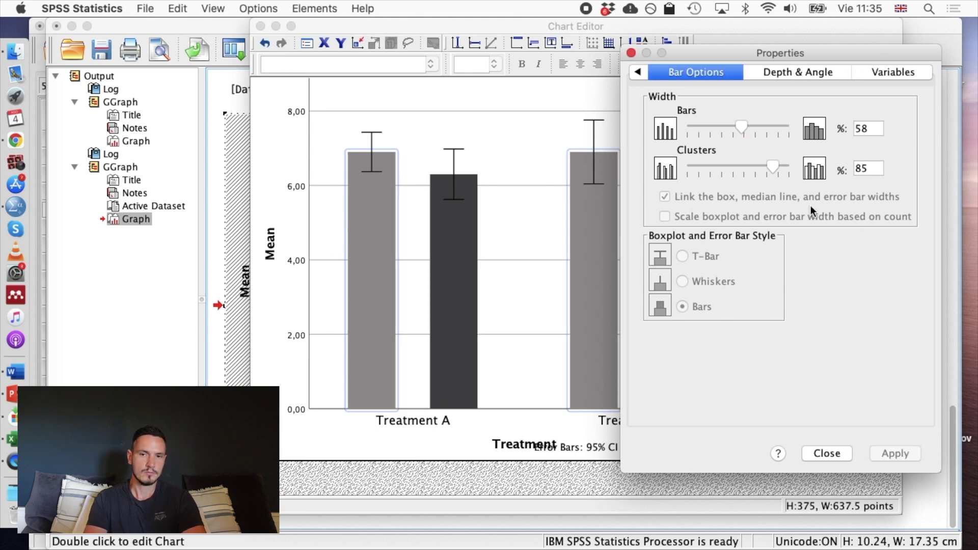
left_click(631, 53)
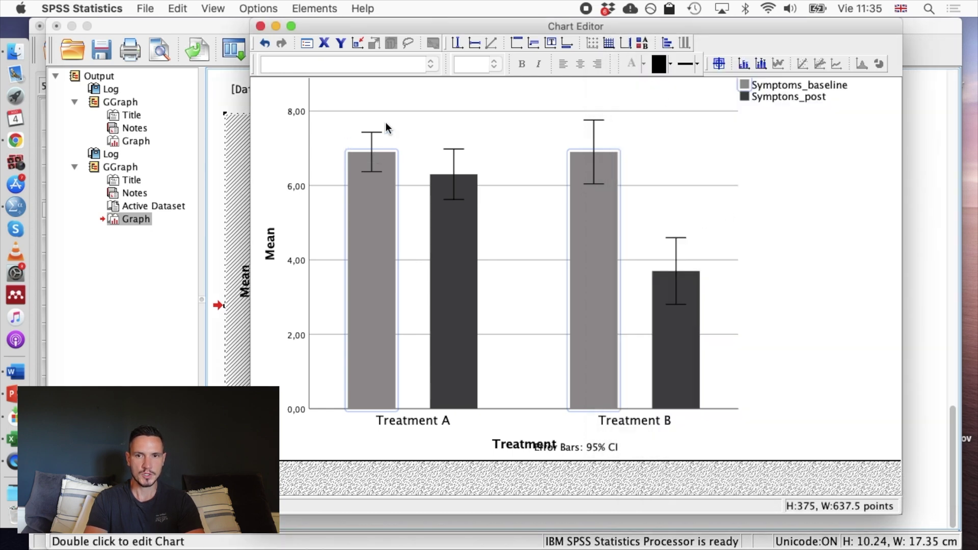
Set the y-axis value labels to Times New Roman at 14 pt.
left_click(296, 112)
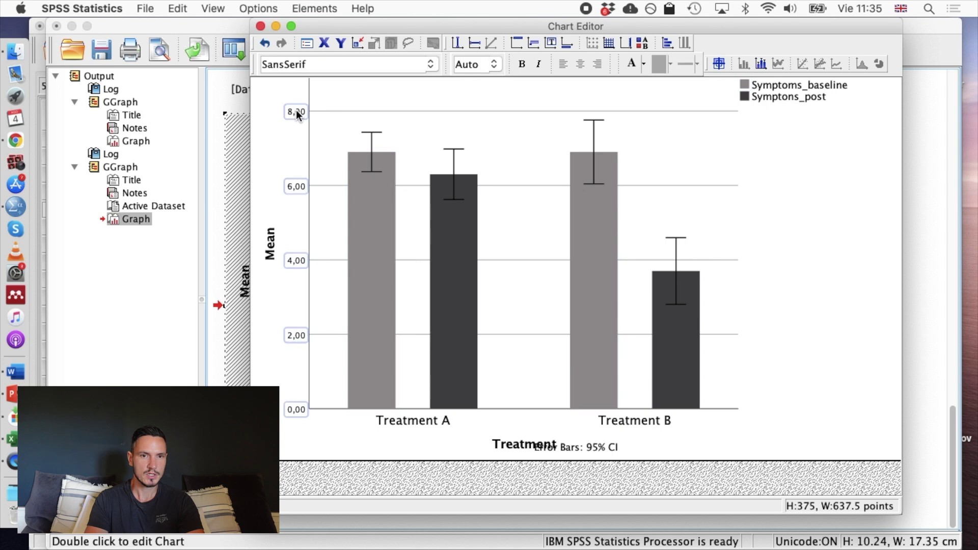
left_click(429, 69)
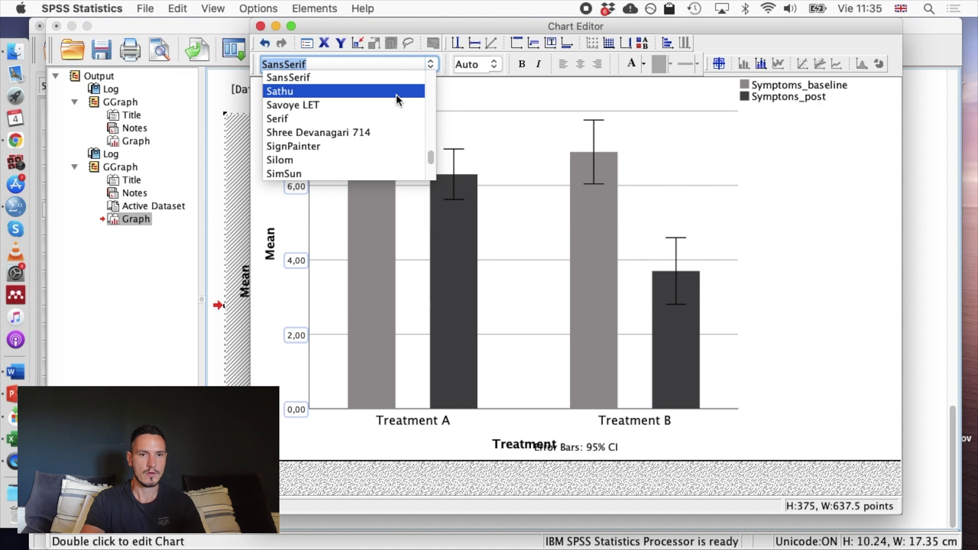
scroll(396, 95, "down", 10)
scroll(396, 94, "up", 3)
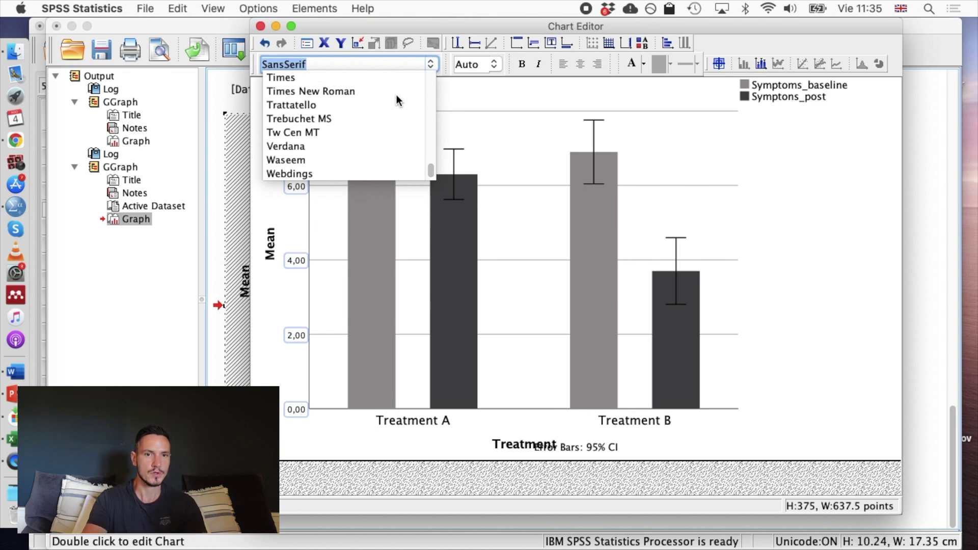
left_click(381, 91)
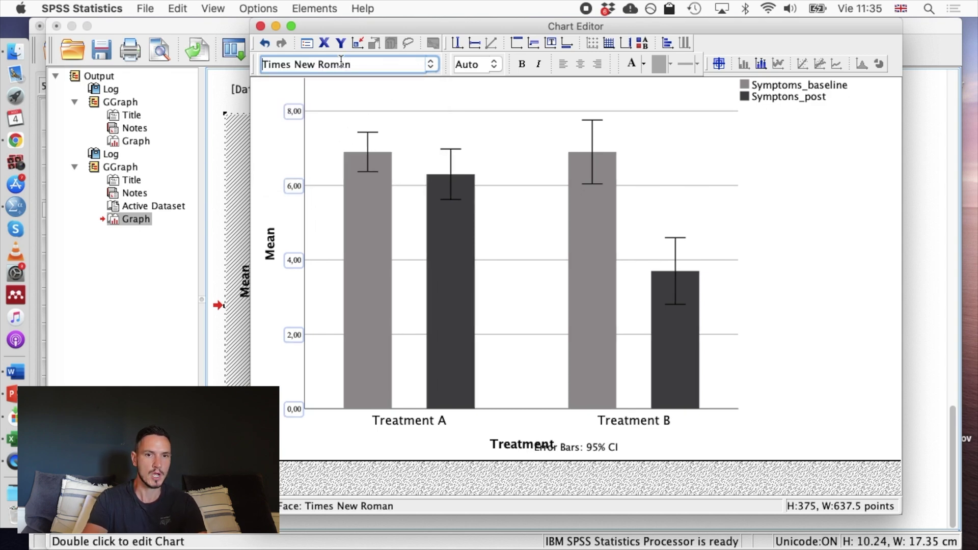
left_click(494, 62)
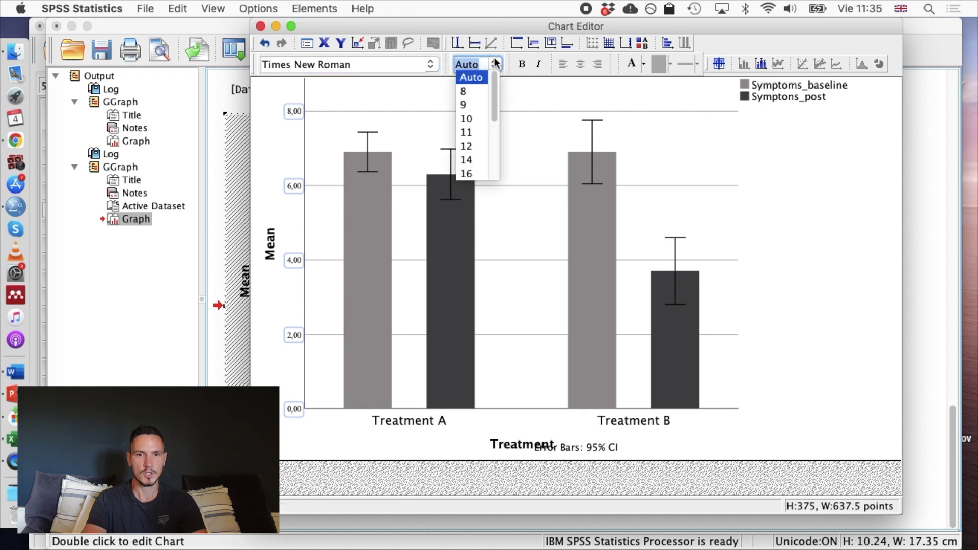
left_click(478, 161)
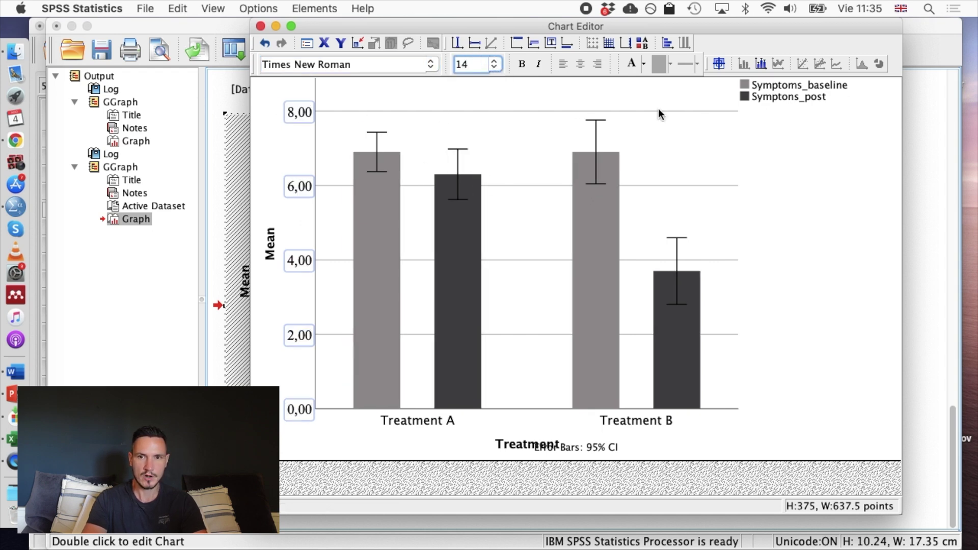
Edit the legend entry 'Symptoms_baseline' to read 'Symptoms baseline', replacing the underscore.
double_click(805, 82)
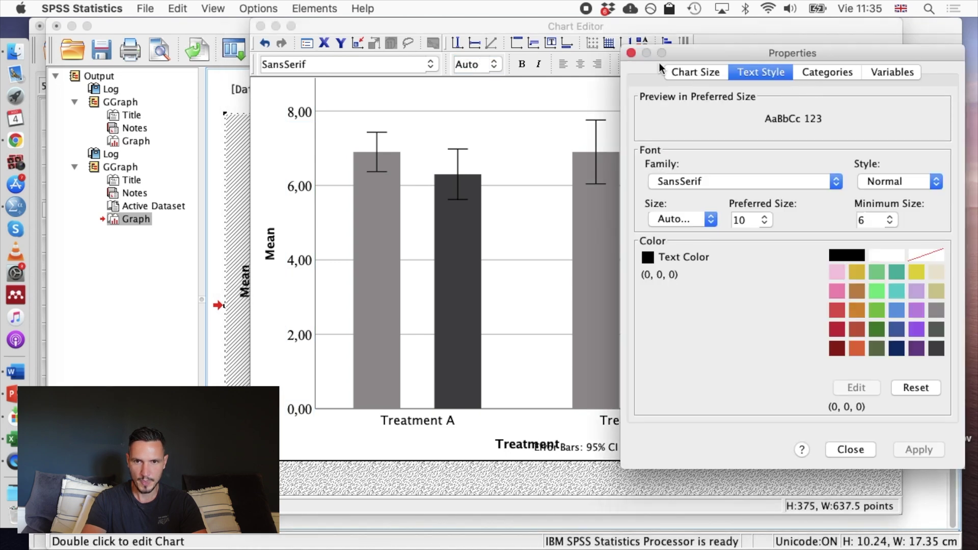
left_click(630, 53)
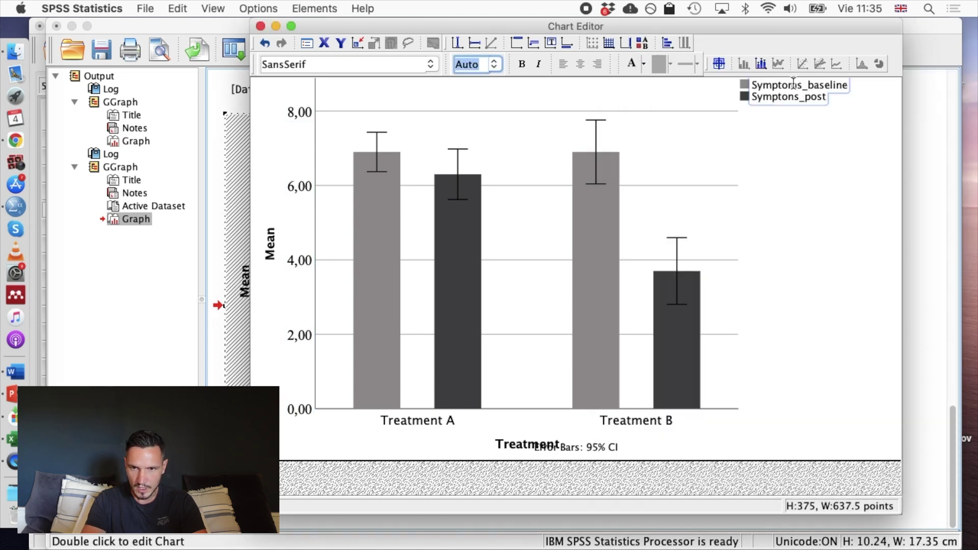
left_click(793, 83)
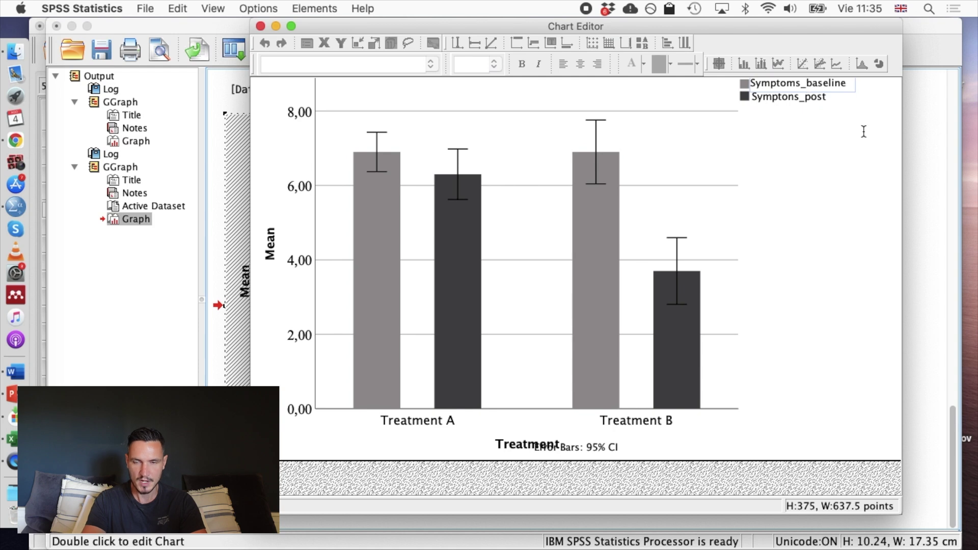
key("BackSpace")
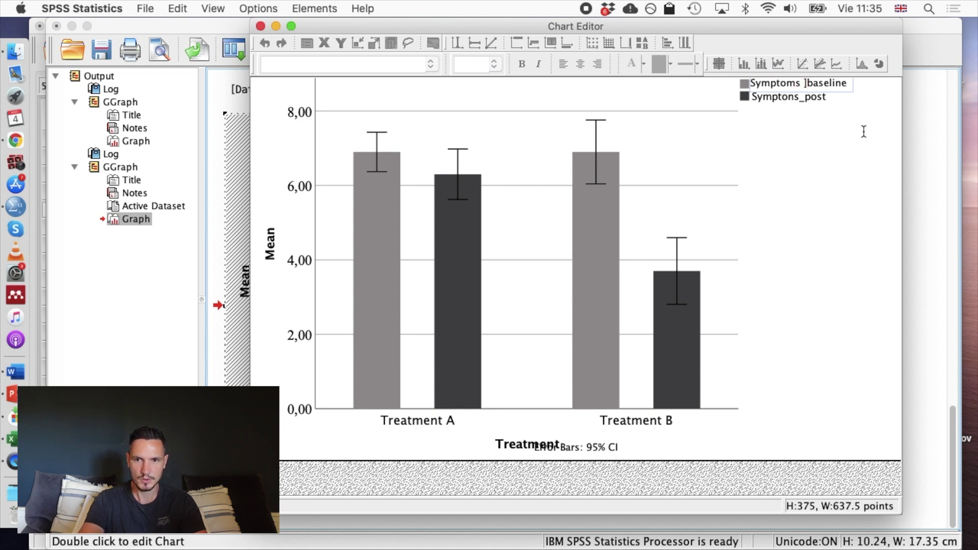
left_click(864, 131)
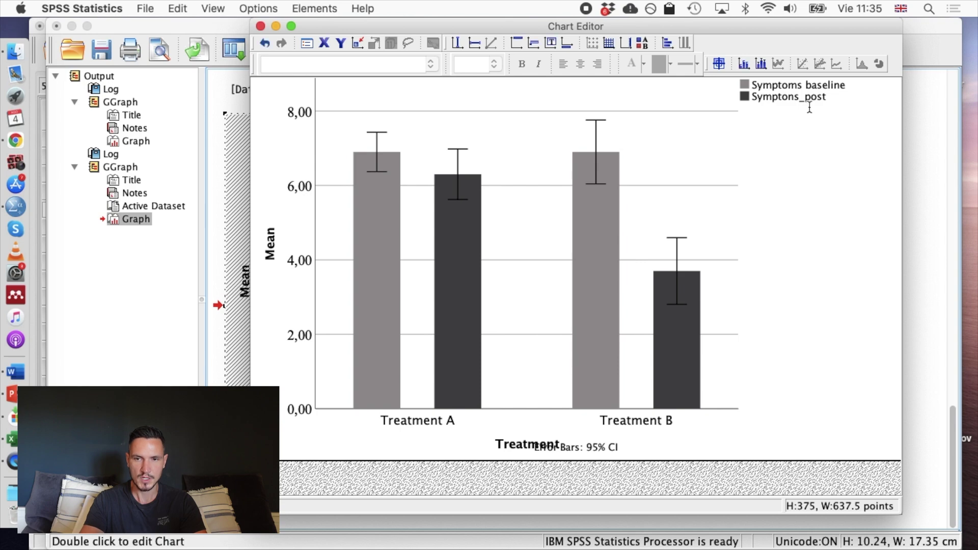